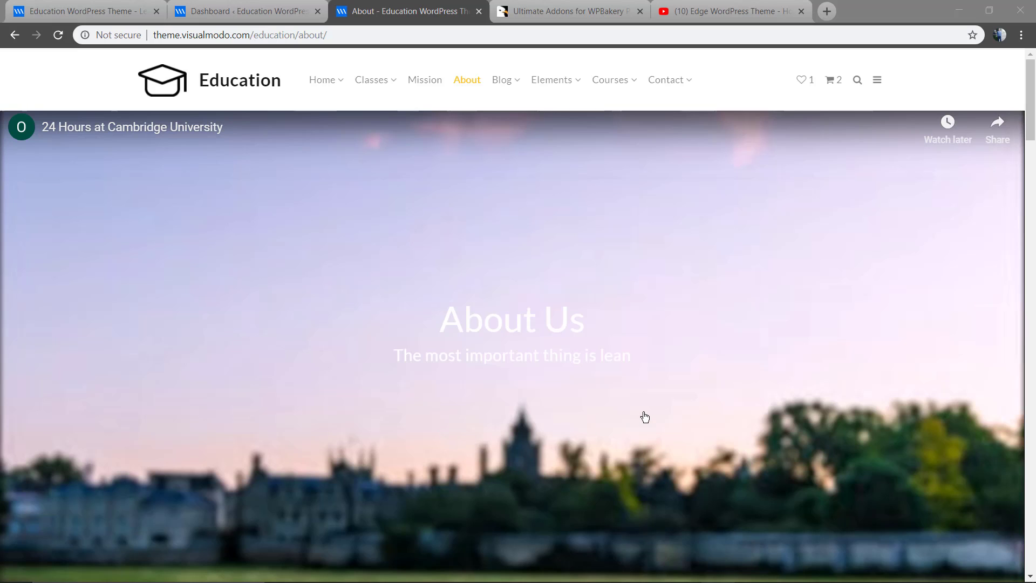
Review the About demo page and the Ultimate Addons listing, then go to the WordPress dashboard
{"action": "left_click", "coordinate": [466, 79]}
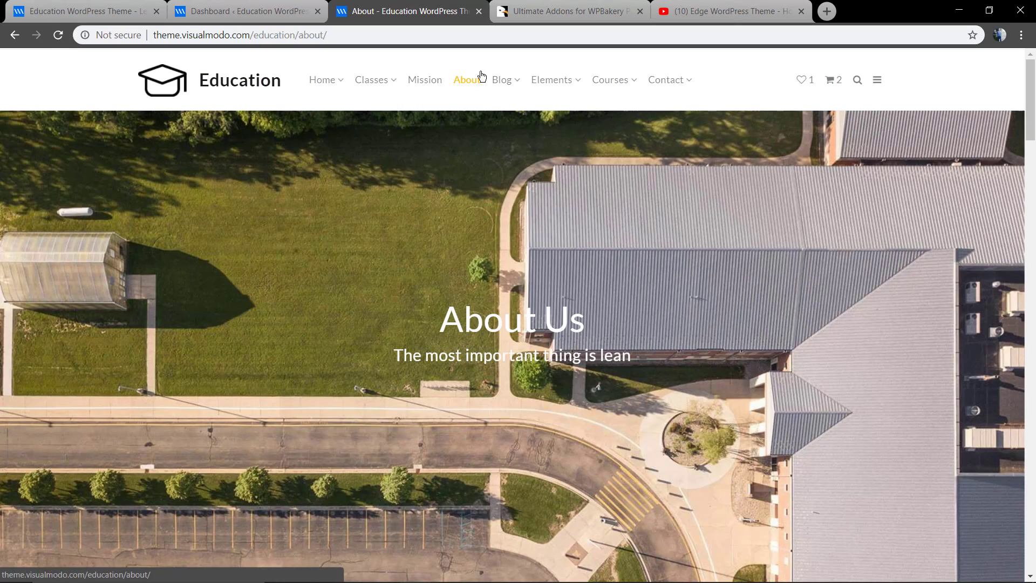
{"action": "left_click", "coordinate": [570, 10]}
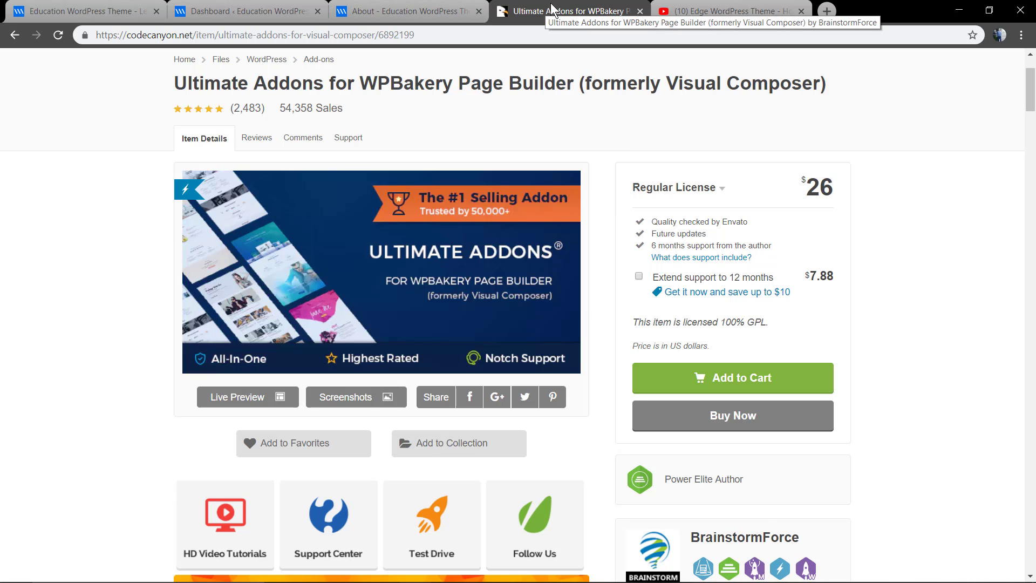
{"action": "left_click", "coordinate": [419, 11]}
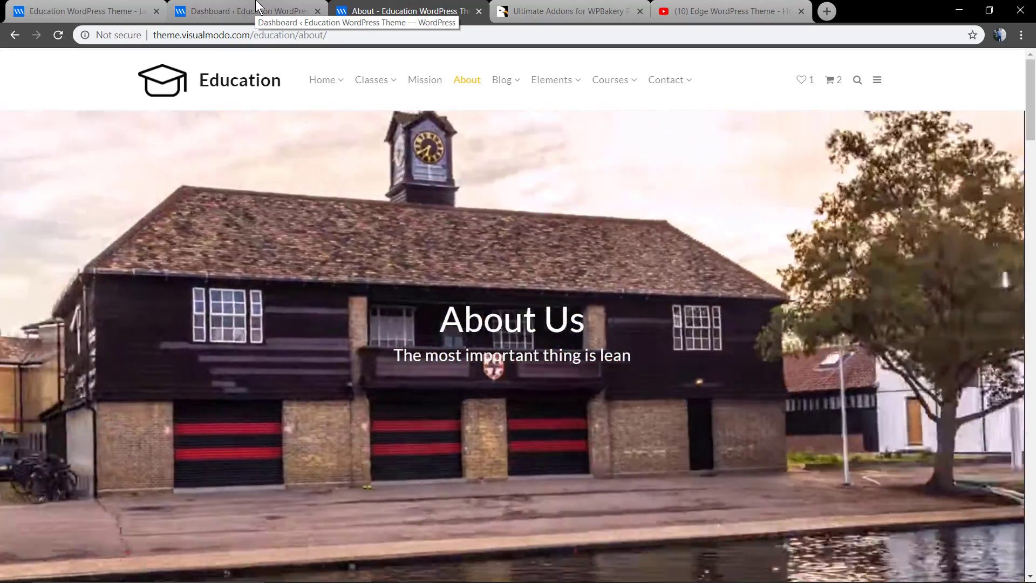
{"action": "left_click", "coordinate": [257, 6]}
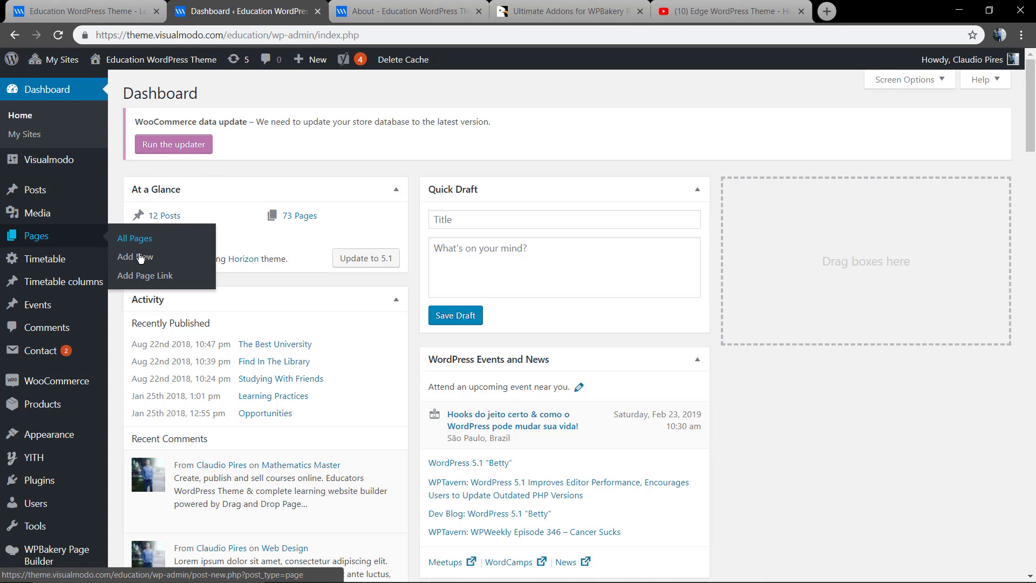
Create a new page titled 'Background Video' and switch it to WPBakery Page Builder editing
{"action": "mouse_move", "coordinate": [36, 235]}
{"action": "left_click", "coordinate": [141, 261]}
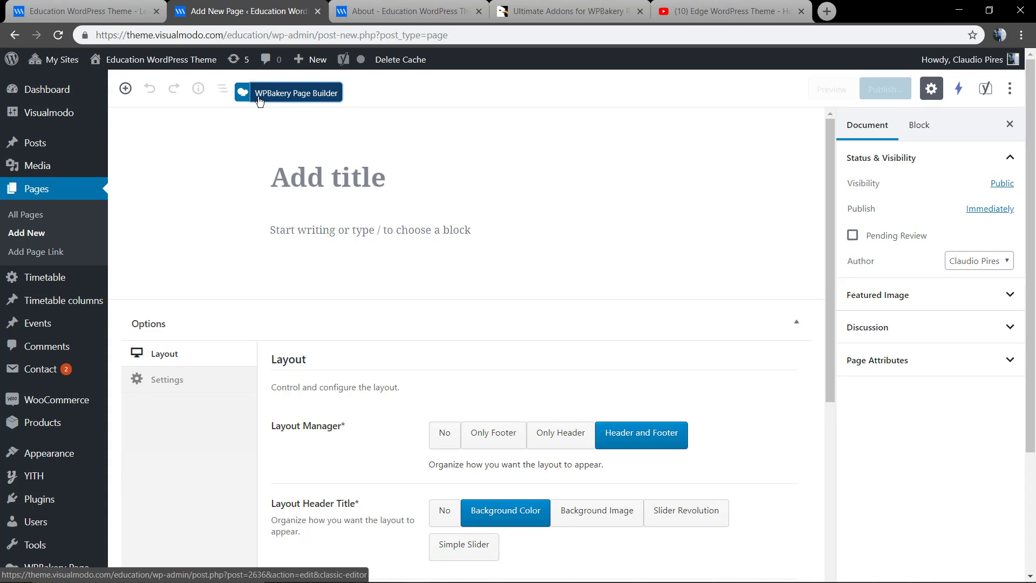
{"action": "left_click", "coordinate": [293, 96]}
{"action": "type", "text": "Back"}
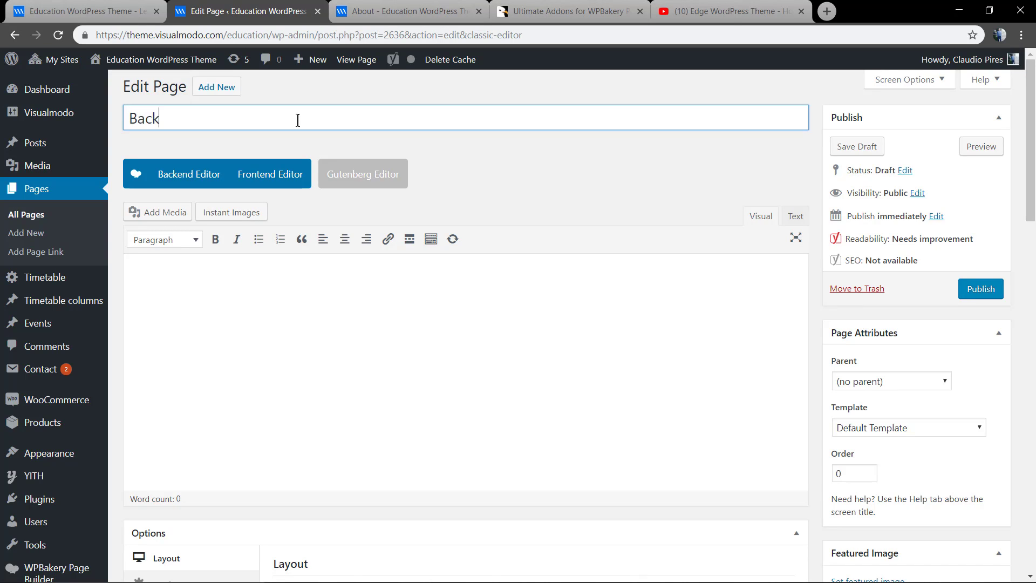
{"action": "type", "text": "ground Video"}
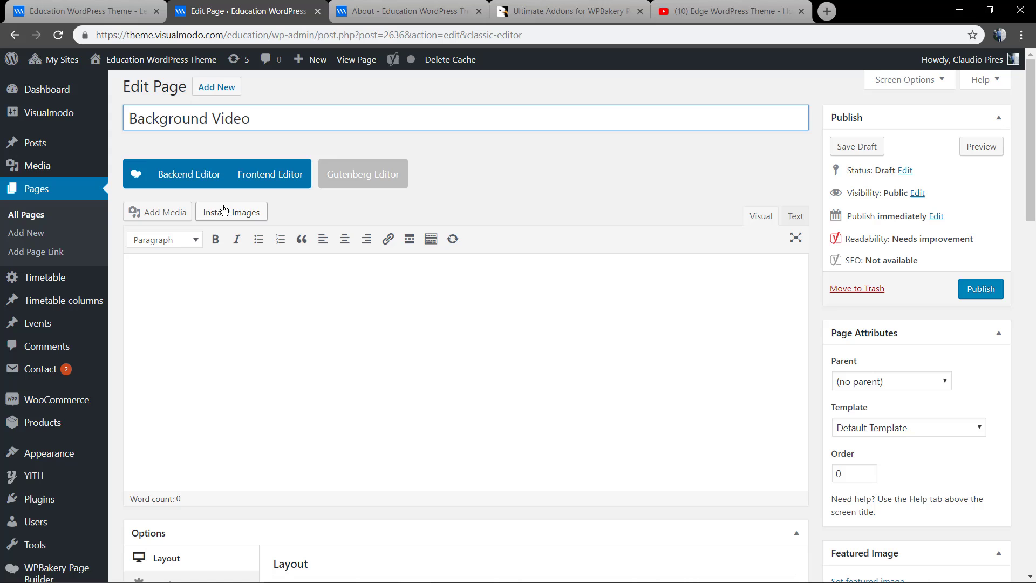
{"action": "left_click", "coordinate": [208, 180]}
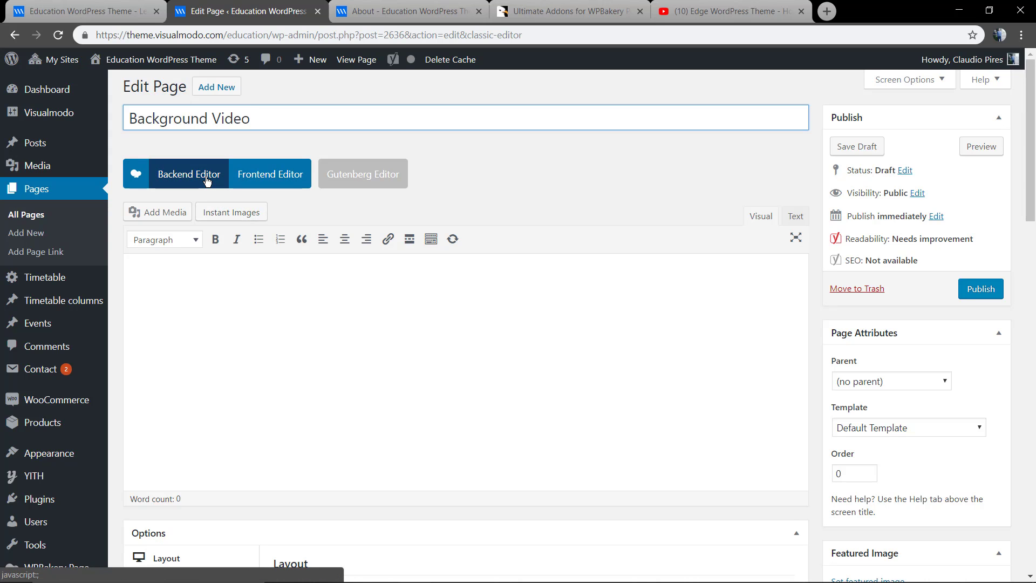
Enable the Backend Editor and add a Row element with a text block
{"action": "left_click", "coordinate": [207, 179]}
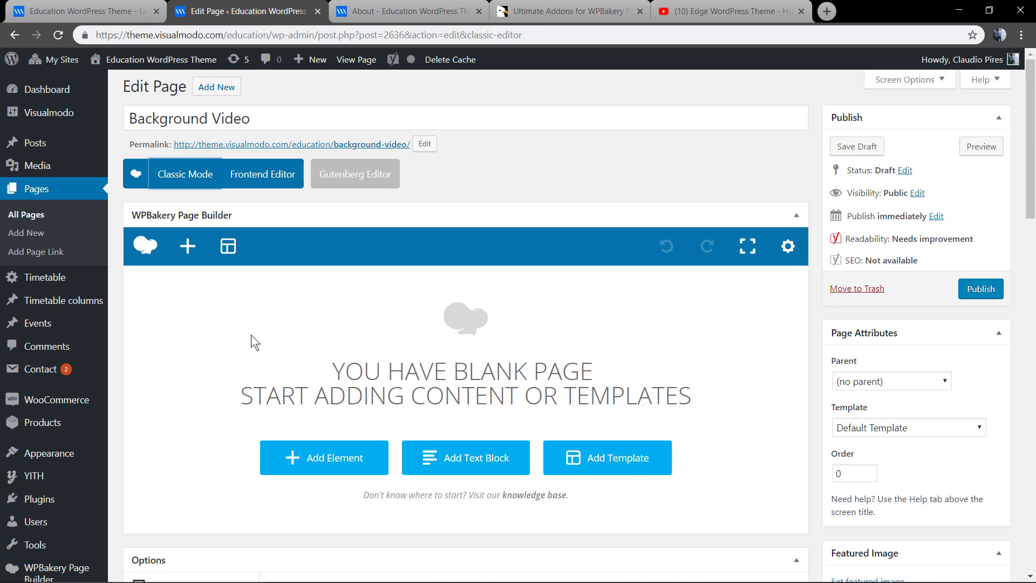
{"action": "left_click", "coordinate": [327, 453]}
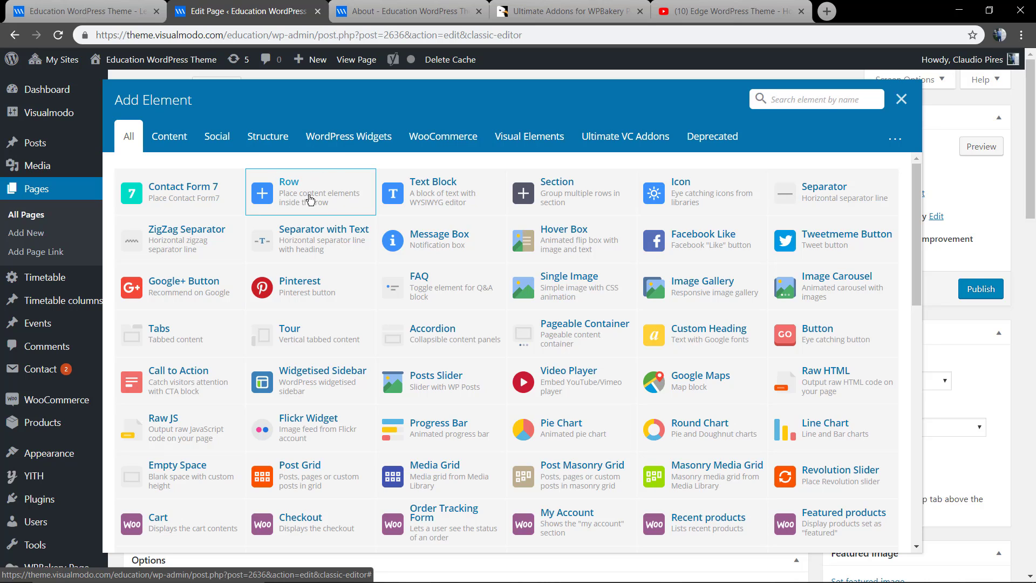
{"action": "left_click", "coordinate": [337, 200]}
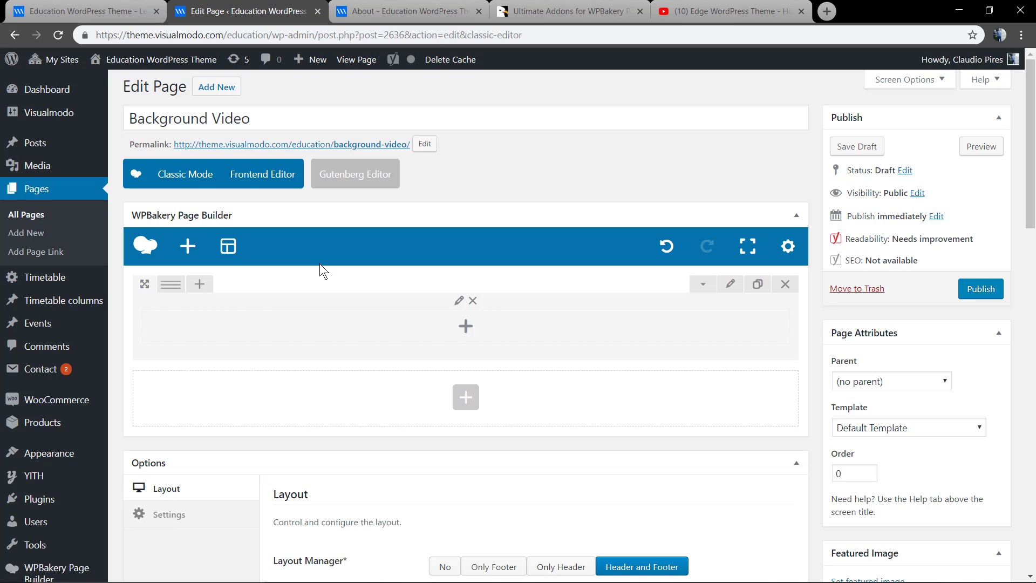
{"action": "left_click", "coordinate": [464, 330]}
Make the text block a centered, white Heading 1 reading 'Title' and save it
{"action": "left_click", "coordinate": [439, 183]}
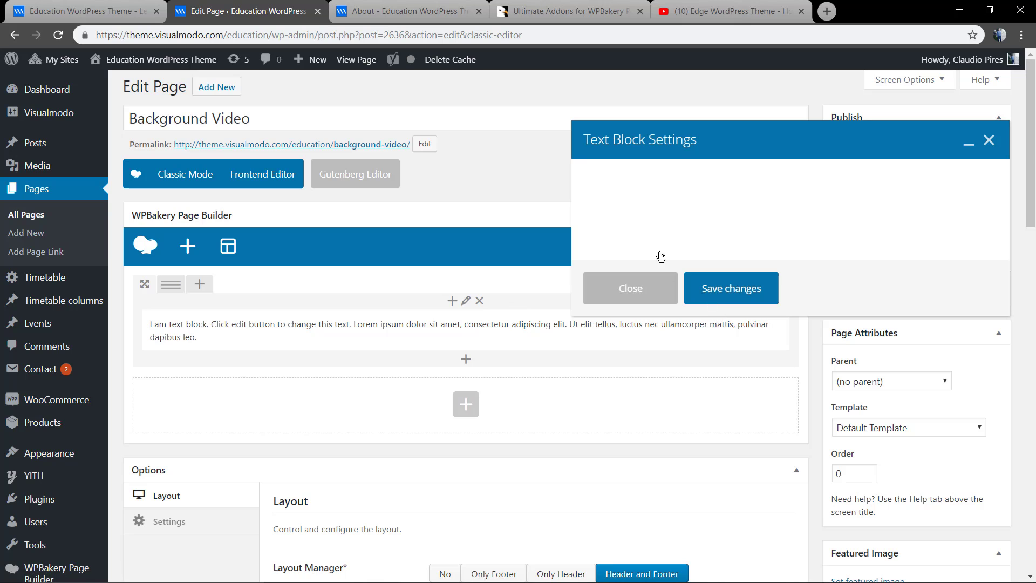
{"action": "key", "text": "ctrl+a"}
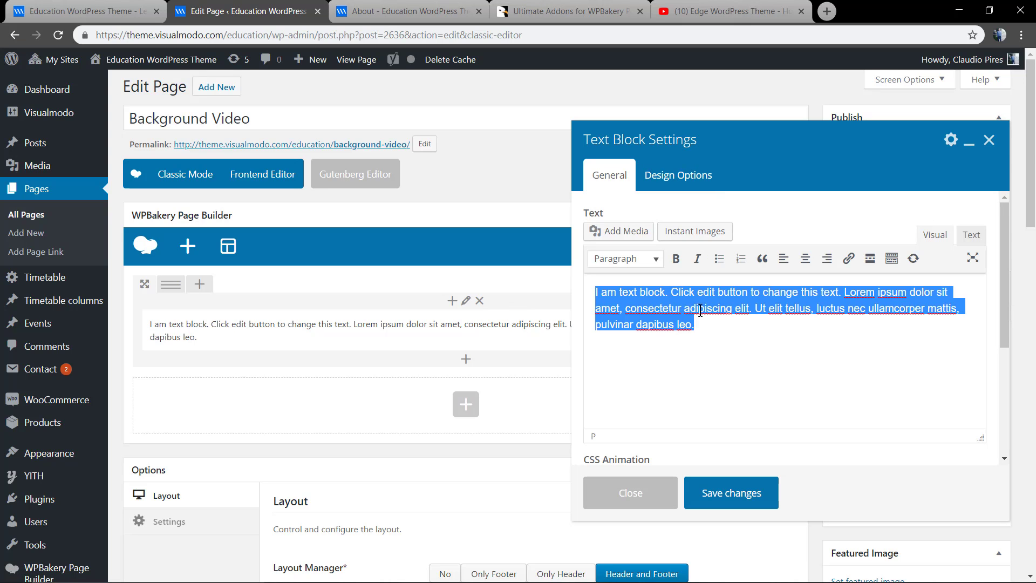
{"action": "type", "text": "Title"}
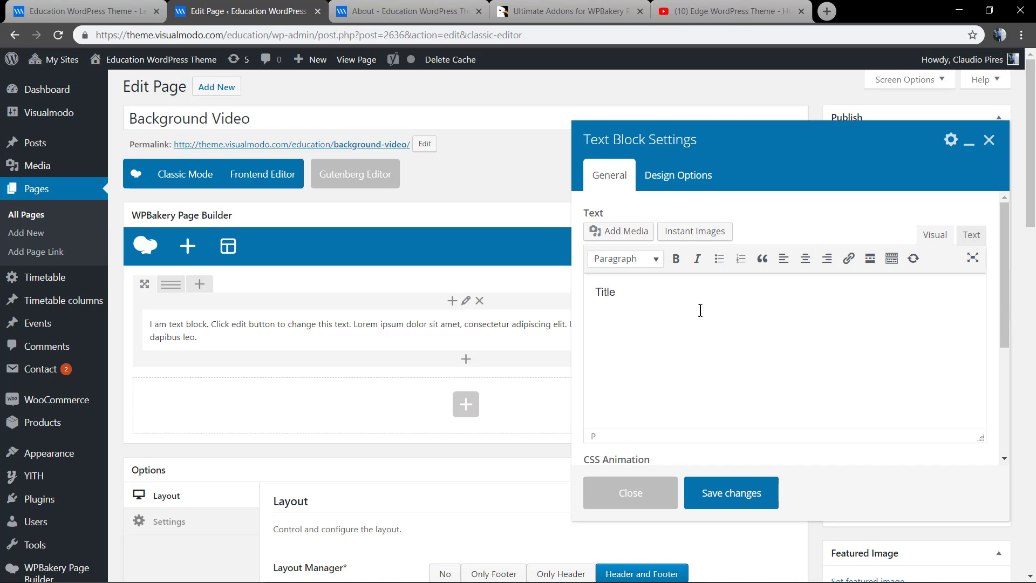
{"action": "double_click", "coordinate": [650, 301]}
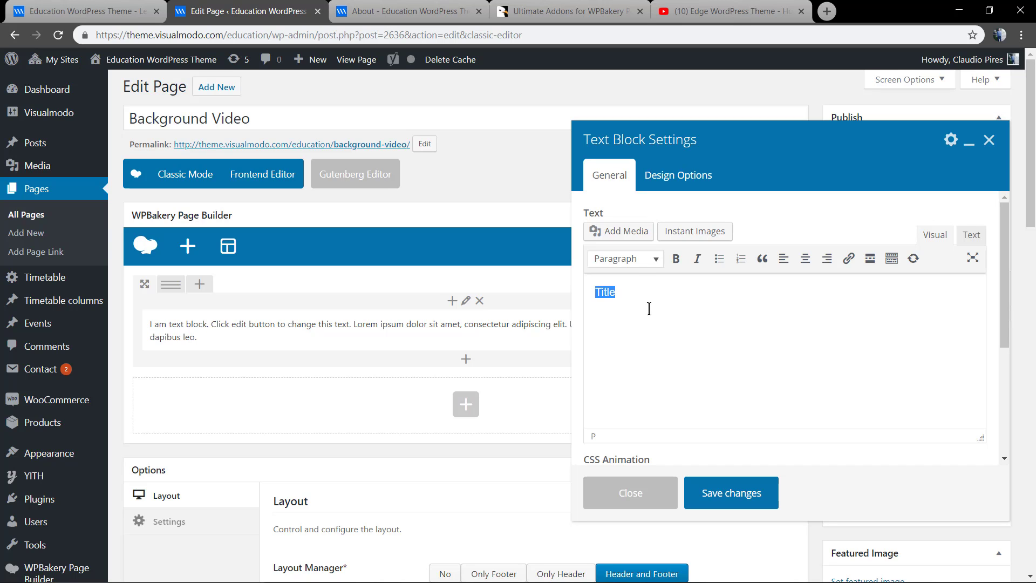
{"action": "left_click", "coordinate": [625, 257]}
{"action": "left_click", "coordinate": [659, 313]}
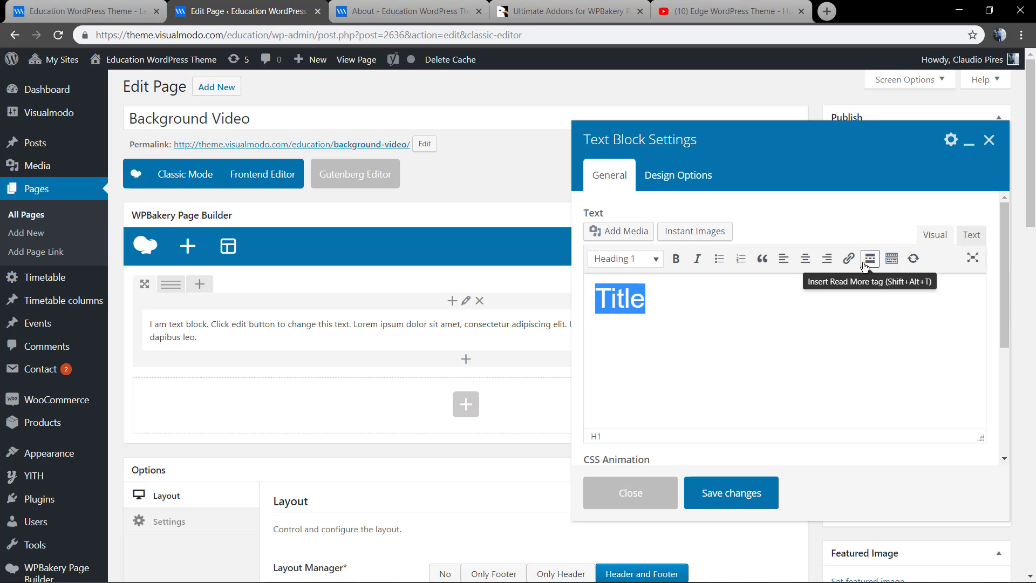
{"action": "left_click", "coordinate": [891, 258]}
{"action": "left_click", "coordinate": [714, 282]}
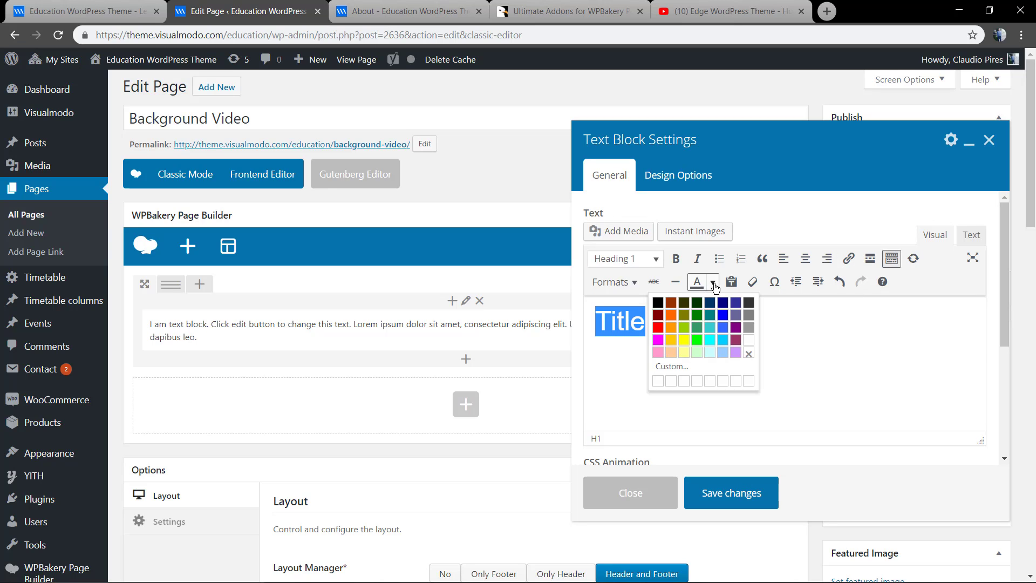
{"action": "left_click", "coordinate": [755, 343]}
{"action": "left_click", "coordinate": [684, 320]}
{"action": "key", "text": "ctrl+a"}
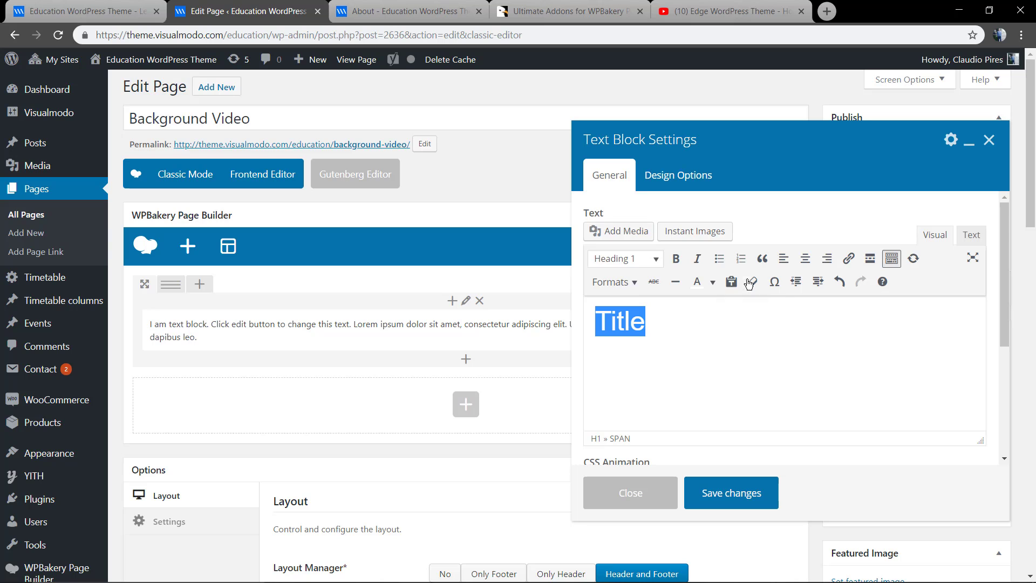
{"action": "left_click", "coordinate": [804, 259]}
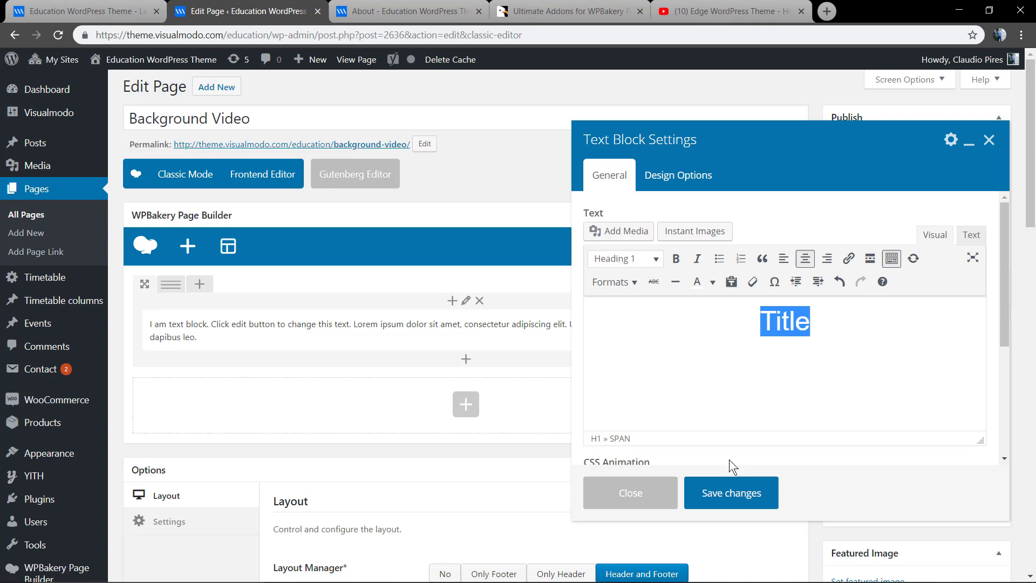
{"action": "left_click", "coordinate": [730, 492]}
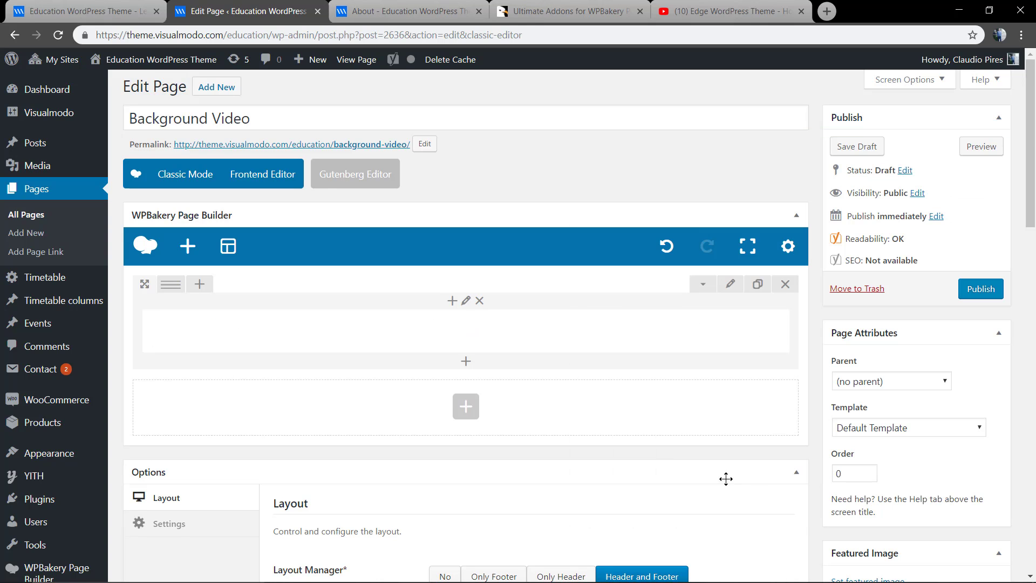
Add a second text block with its placeholder paragraph centered in white, and save
{"action": "left_click", "coordinate": [465, 364]}
{"action": "left_click", "coordinate": [439, 184]}
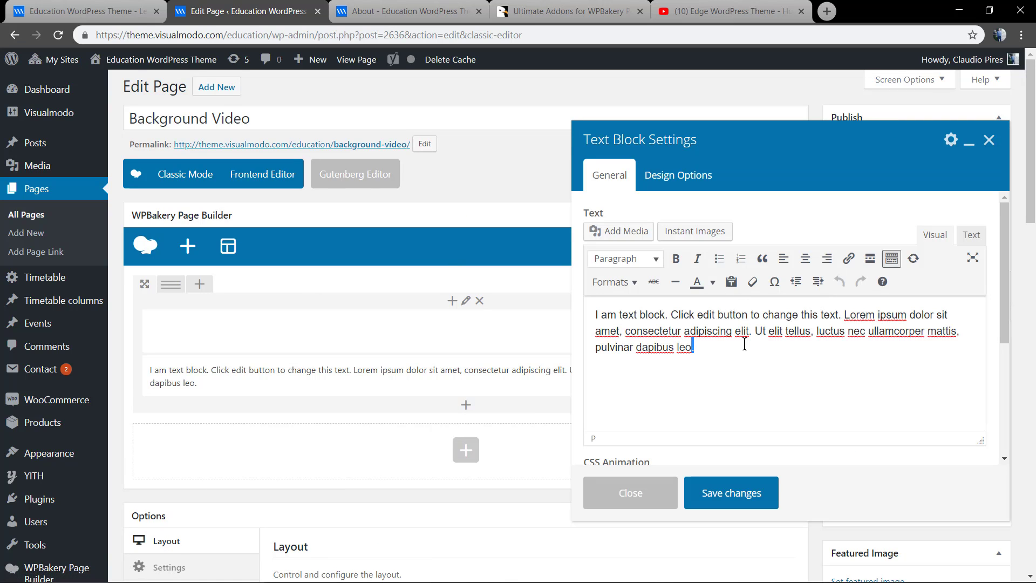
{"action": "key", "text": "ctrl+a"}
{"action": "left_click", "coordinate": [804, 258]}
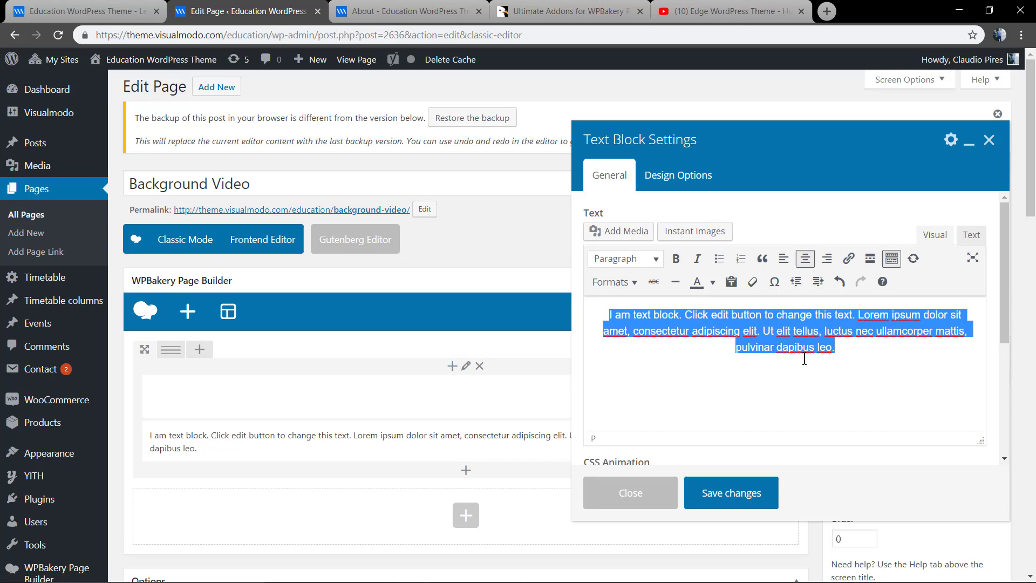
{"action": "left_click", "coordinate": [713, 282]}
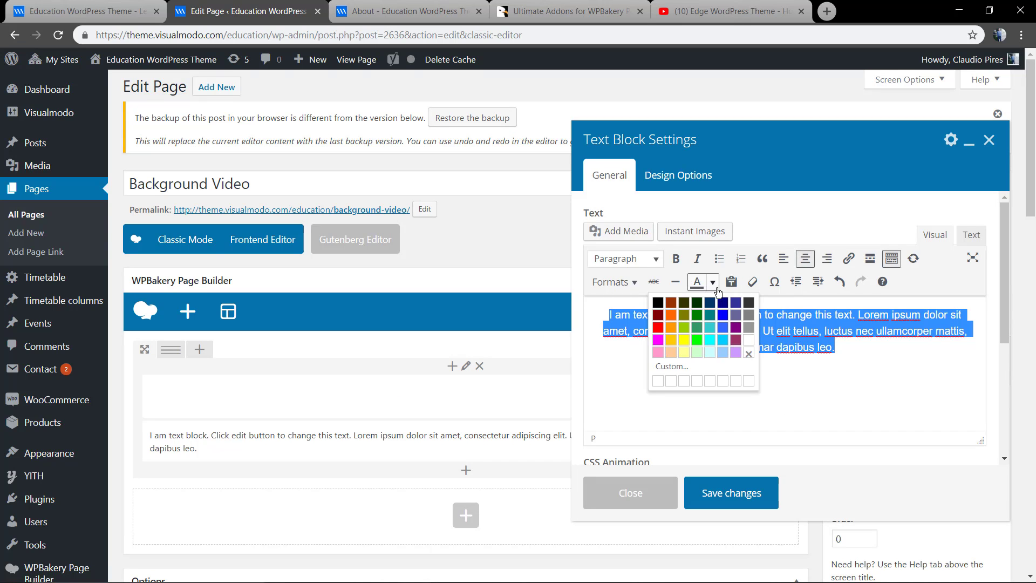
{"action": "left_click", "coordinate": [746, 341]}
{"action": "left_click", "coordinate": [747, 400]}
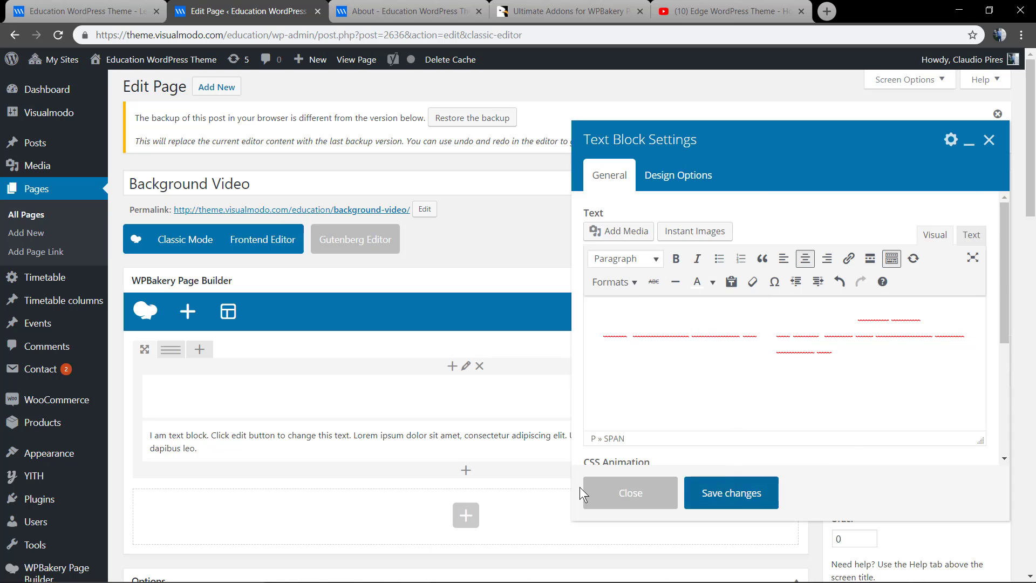
{"action": "left_click", "coordinate": [630, 492]}
{"action": "scroll", "coordinate": [462, 412], "scroll_direction": "down", "scroll_amount": 3}
{"action": "scroll", "coordinate": [579, 381], "scroll_direction": "up", "scroll_amount": 3}
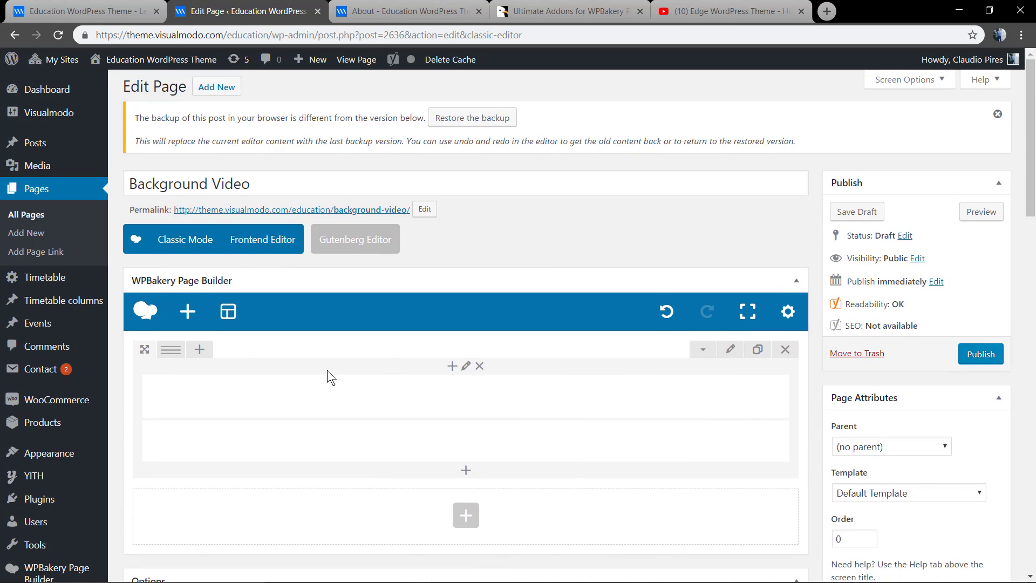
{"action": "mouse_move", "coordinate": [170, 349]}
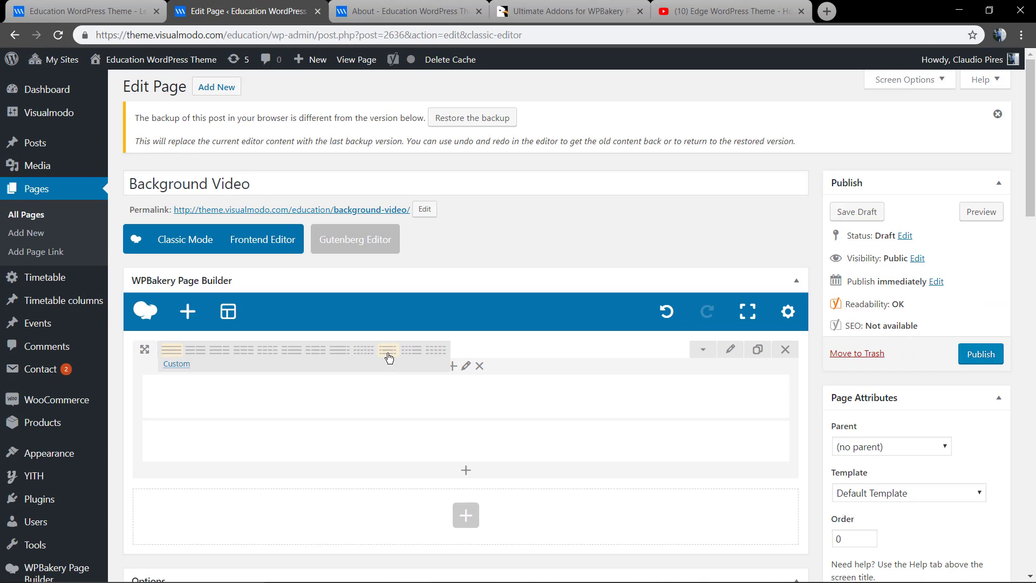
Set the row layout to 1/6 + 4/6 + 1/6 and drag the text blocks into the middle column
{"action": "left_click", "coordinate": [387, 351]}
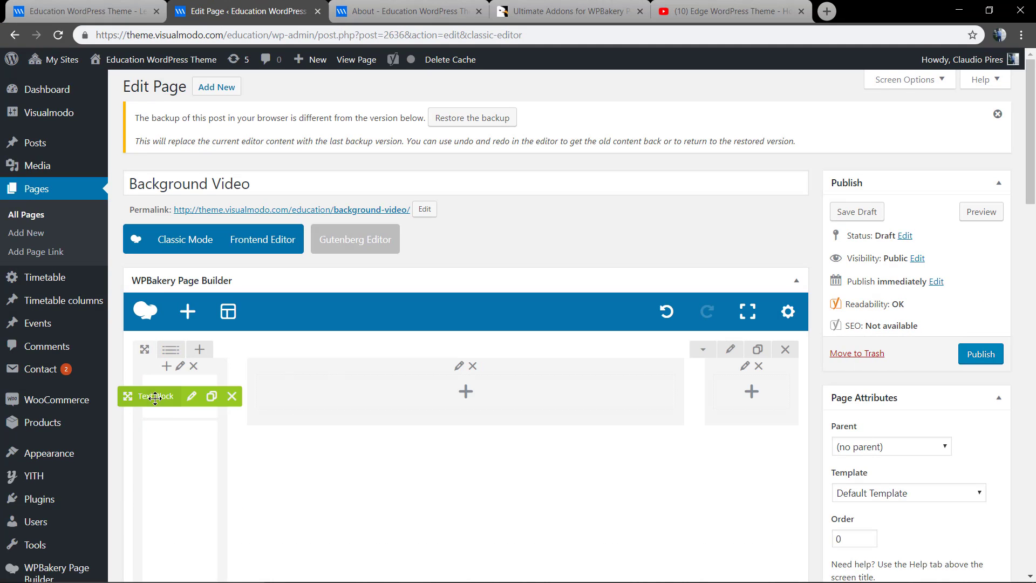
{"action": "mouse_move", "coordinate": [154, 397]}
{"action": "left_mouse_down"}
{"action": "mouse_move", "coordinate": [154, 472]}
{"action": "mouse_move", "coordinate": [414, 279]}
{"action": "left_mouse_up"}
{"action": "scroll", "coordinate": [405, 298], "scroll_direction": "up", "scroll_amount": 5}
{"action": "scroll", "coordinate": [676, 358], "scroll_direction": "down", "scroll_amount": 2}
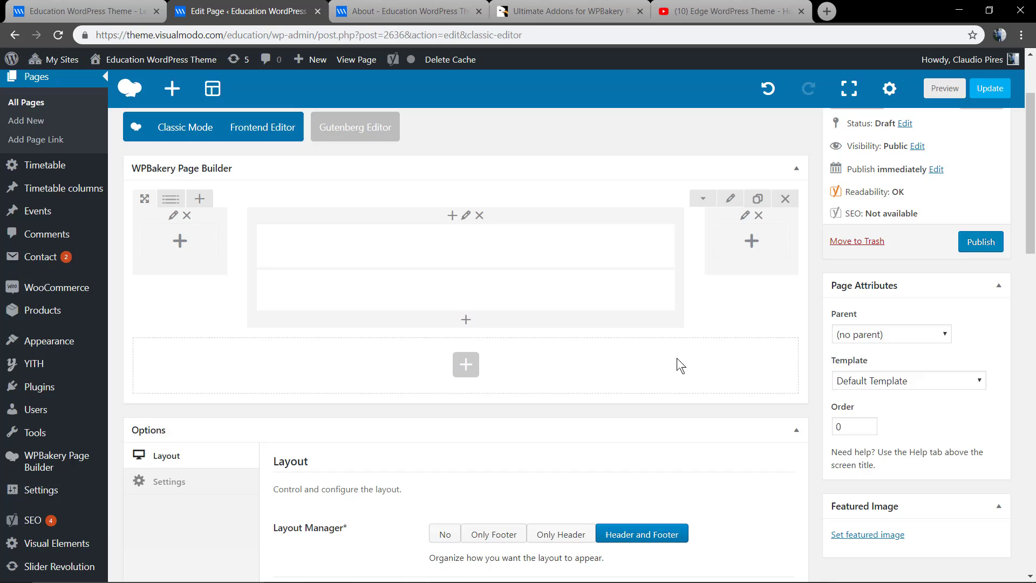
{"action": "scroll", "coordinate": [677, 358], "scroll_direction": "up", "scroll_amount": 4}
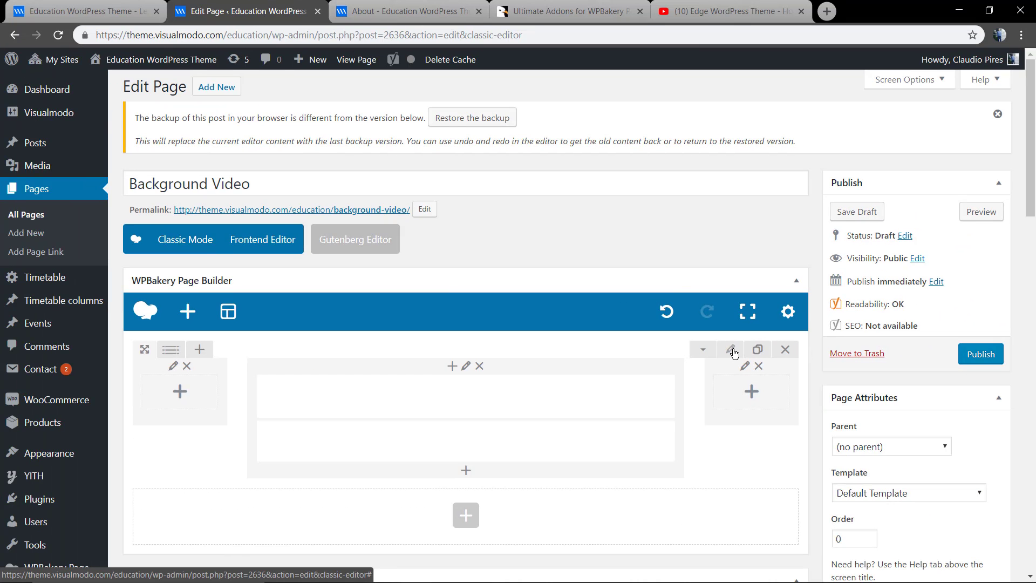
Set the row to Stretch row and full height with a video background, and save
{"action": "left_click", "coordinate": [729, 349]}
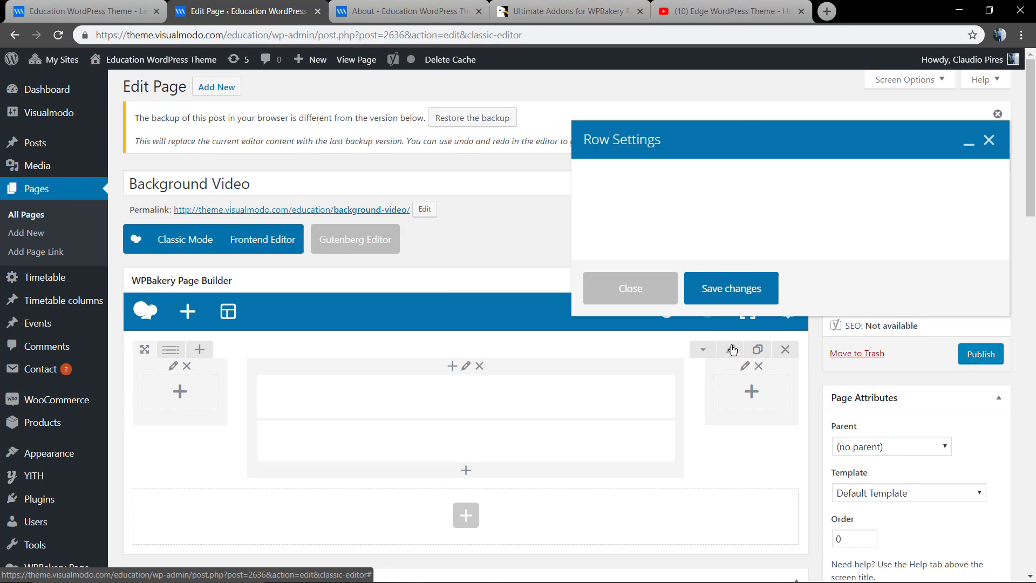
{"action": "left_click_drag", "start_coordinate": [736, 137], "coordinate": [472, 127]}
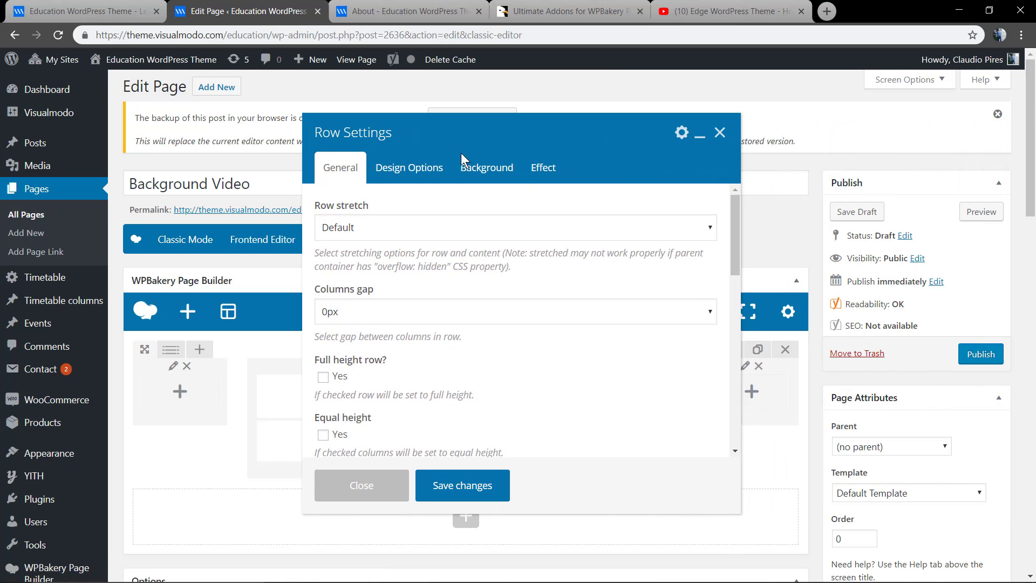
{"action": "left_click", "coordinate": [410, 229]}
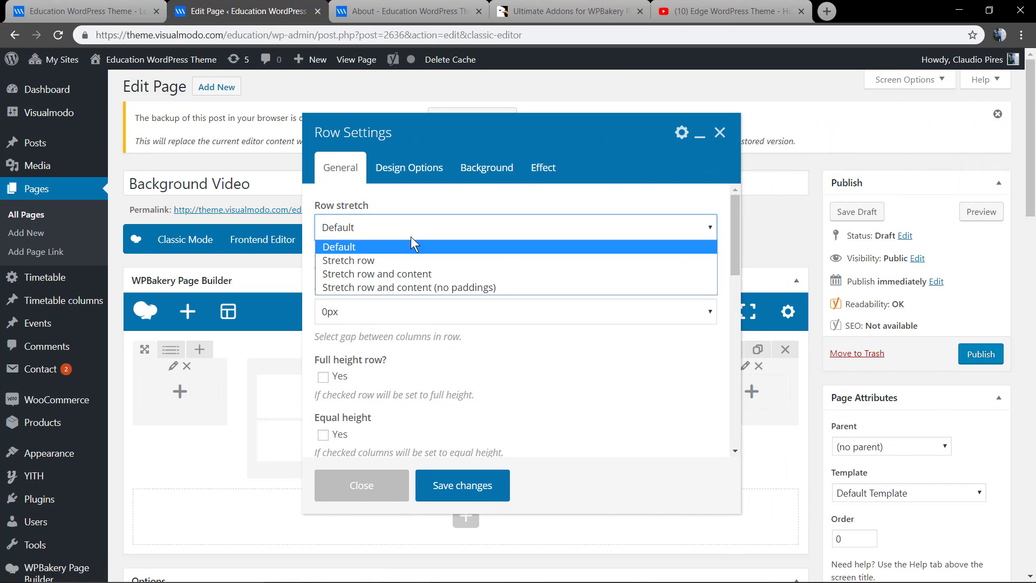
{"action": "left_click", "coordinate": [396, 261]}
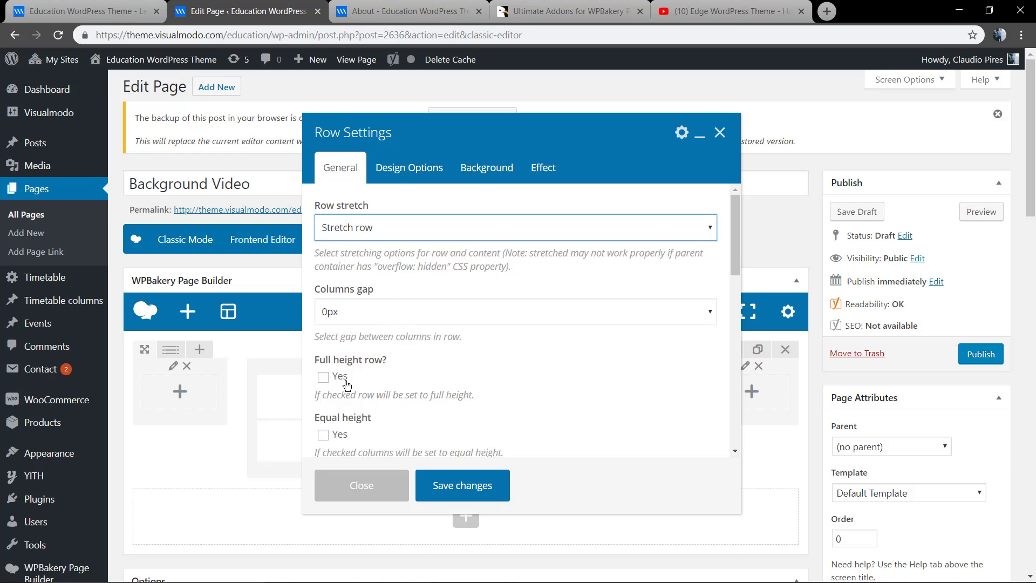
{"action": "left_click", "coordinate": [323, 376]}
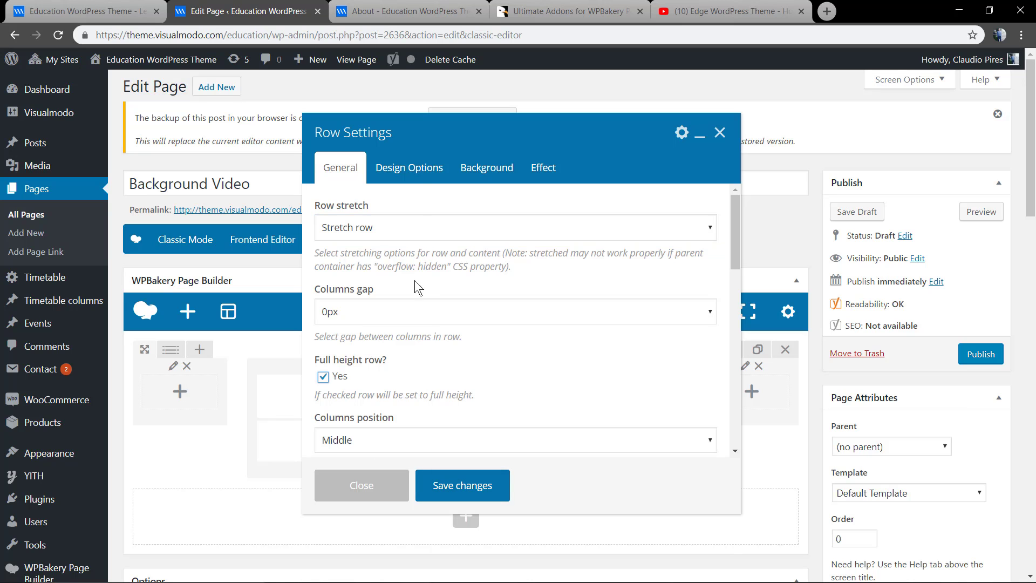
{"action": "scroll", "coordinate": [425, 243], "scroll_direction": "down", "scroll_amount": 2}
{"action": "scroll", "coordinate": [425, 261], "scroll_direction": "down", "scroll_amount": 2}
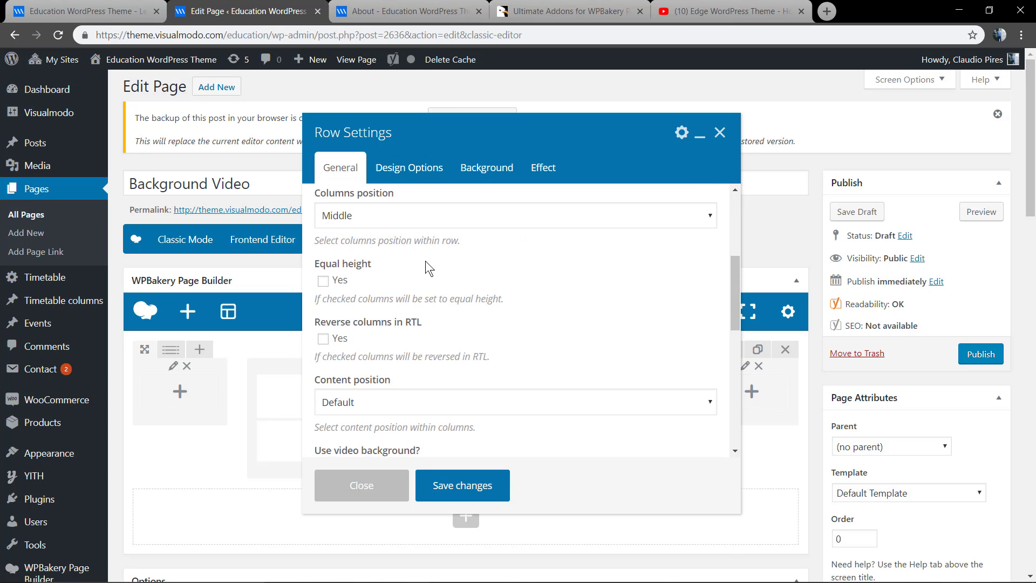
{"action": "scroll", "coordinate": [426, 261], "scroll_direction": "down", "scroll_amount": 1}
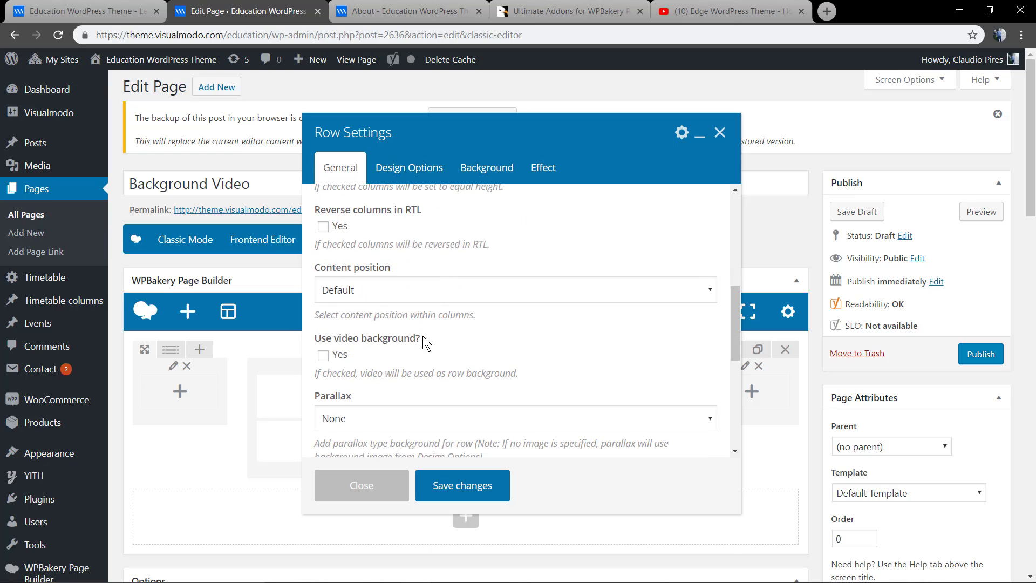
{"action": "left_click", "coordinate": [337, 357]}
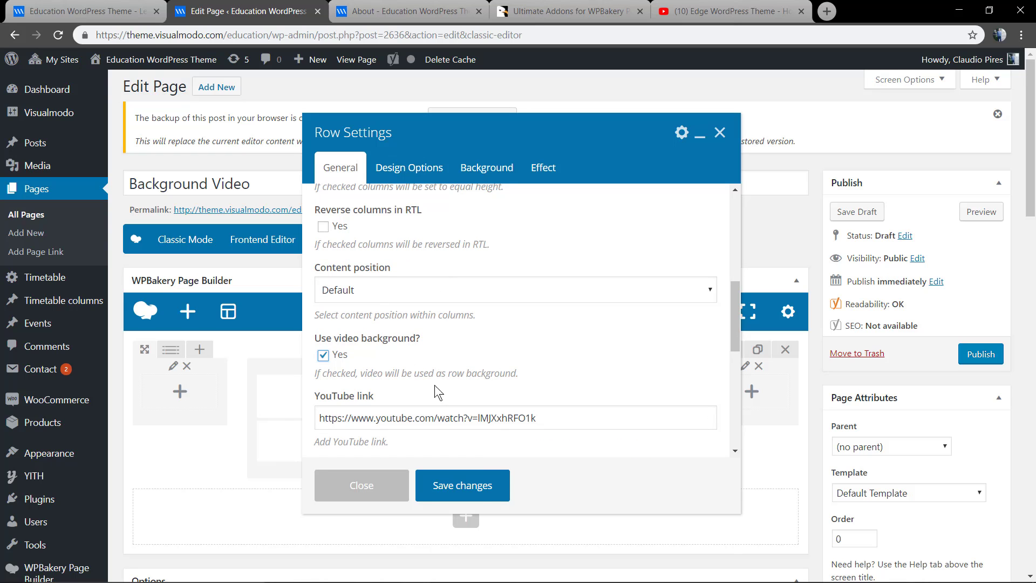
{"action": "left_click", "coordinate": [473, 494]}
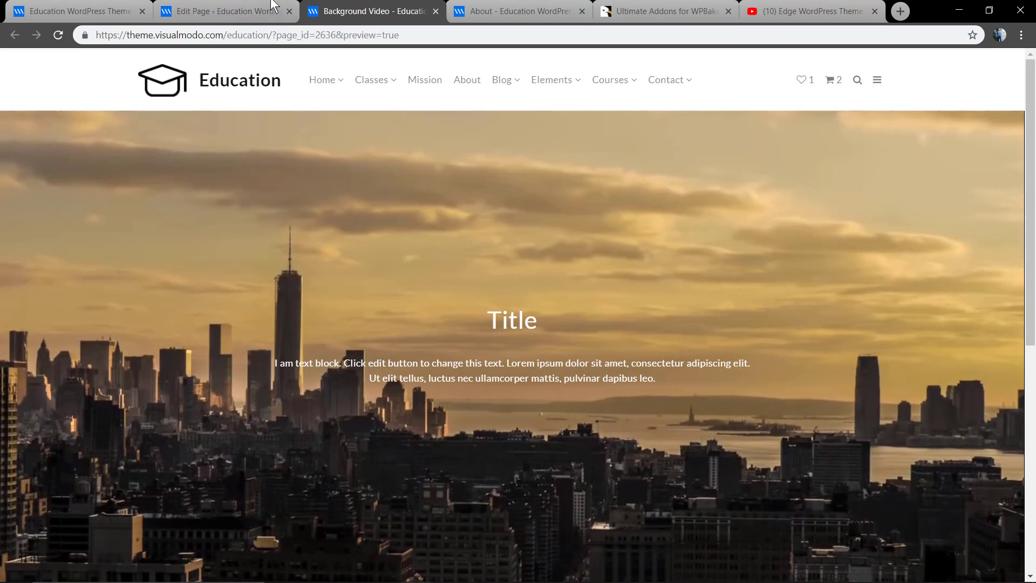
Back in the page editor, reopen the row settings and untick Use video background
{"action": "left_click", "coordinate": [219, 11]}
{"action": "left_click", "coordinate": [730, 349]}
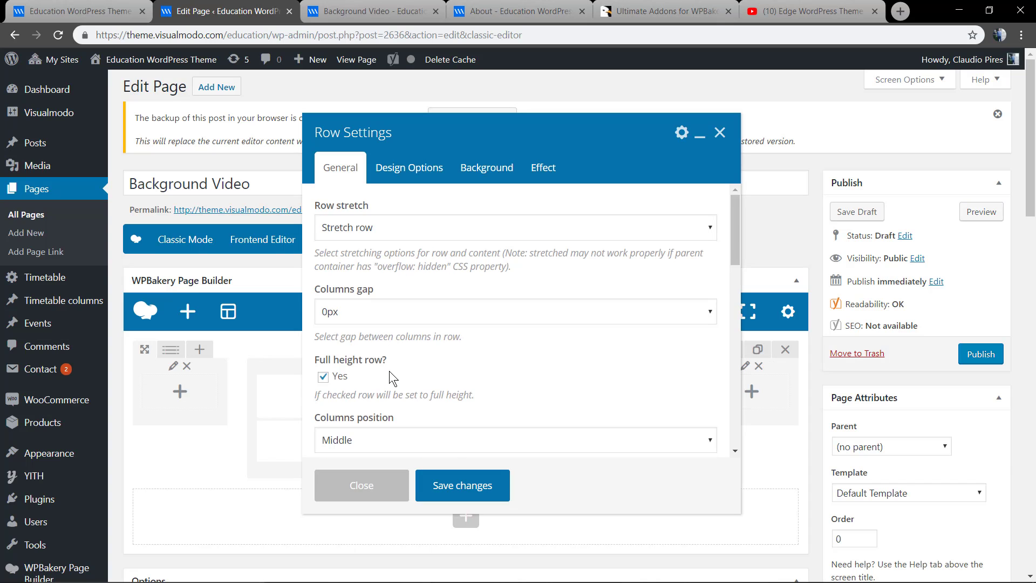
{"action": "scroll", "coordinate": [390, 371], "scroll_direction": "down", "scroll_amount": 2}
{"action": "scroll", "coordinate": [394, 371], "scroll_direction": "down", "scroll_amount": 1}
{"action": "scroll", "coordinate": [378, 339], "scroll_direction": "down", "scroll_amount": 3}
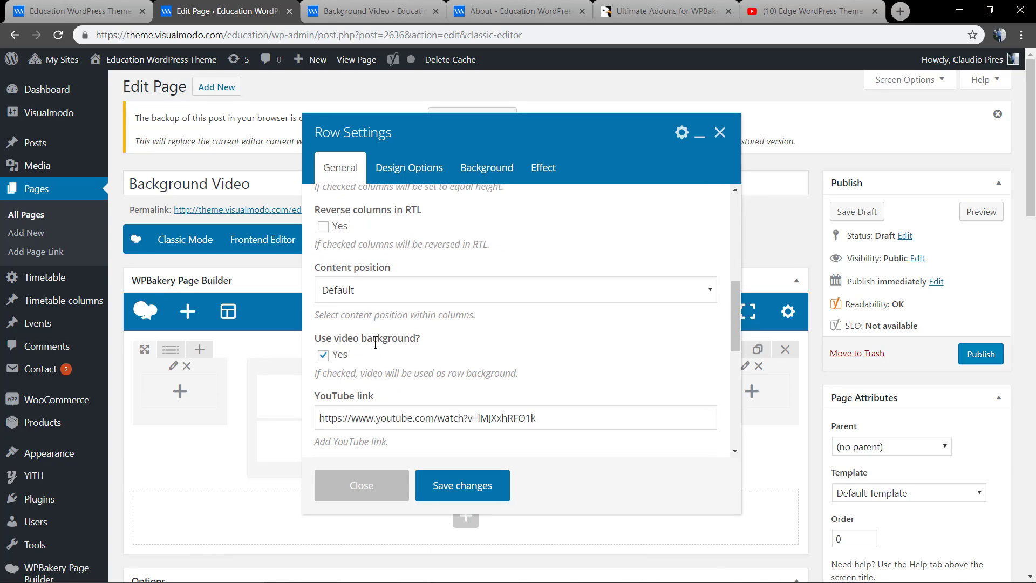
{"action": "scroll", "coordinate": [419, 345], "scroll_direction": "down", "scroll_amount": 1}
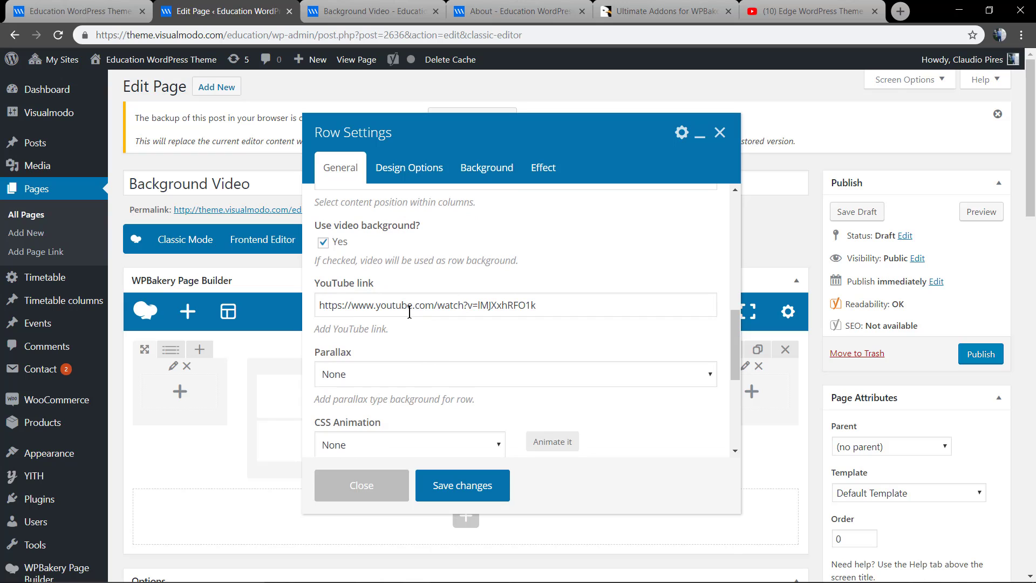
{"action": "left_click", "coordinate": [324, 242]}
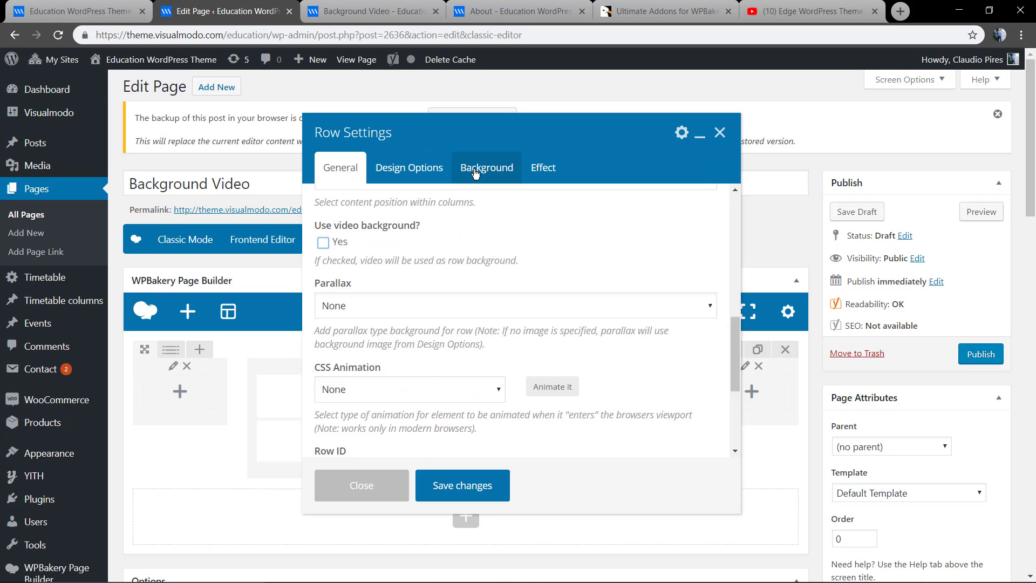
In the row's Background tab, set Background Style to YouTube Video
{"action": "left_click", "coordinate": [476, 173]}
{"action": "left_click", "coordinate": [663, 10]}
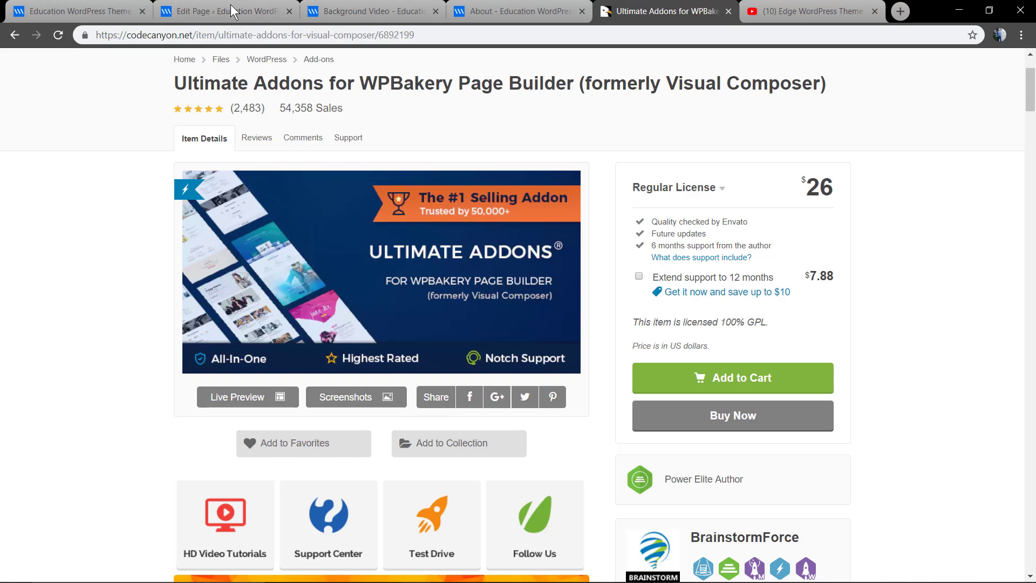
{"action": "left_click", "coordinate": [231, 9]}
{"action": "left_click", "coordinate": [422, 228]}
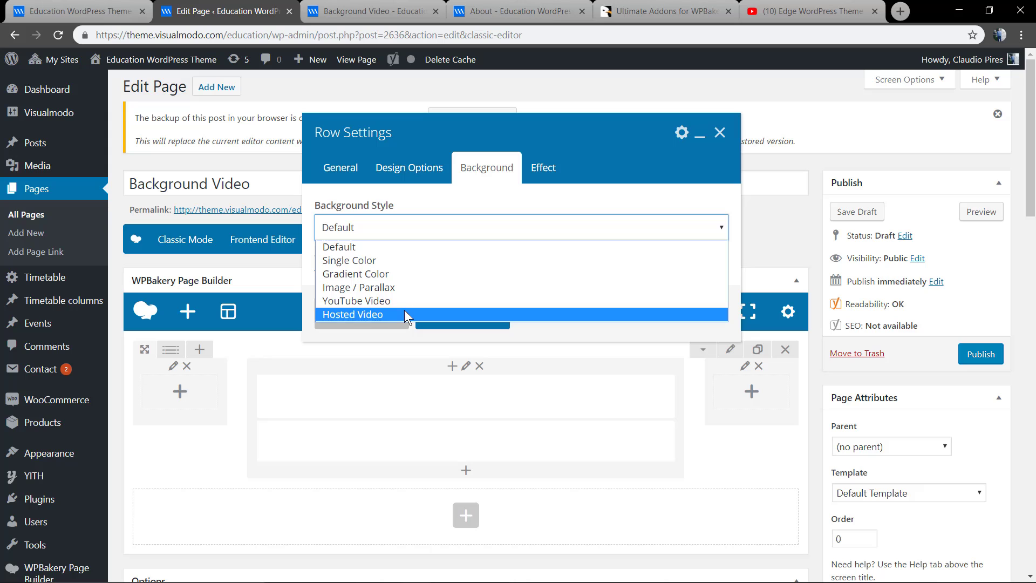
{"action": "left_click", "coordinate": [399, 301]}
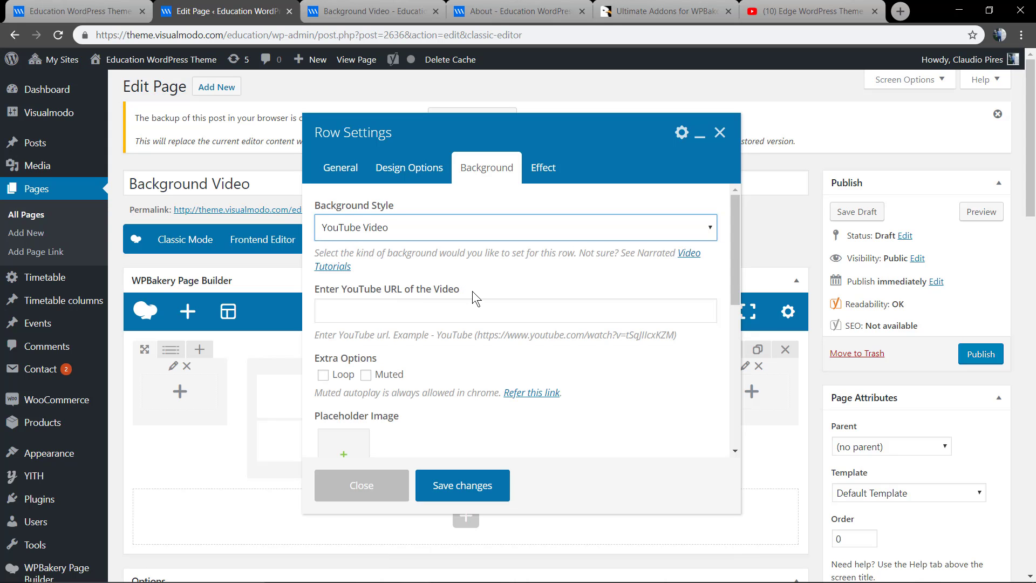
Copy the Edge theme video's YouTube URL and paste it into the row's video URL field
{"action": "left_click", "coordinate": [797, 11]}
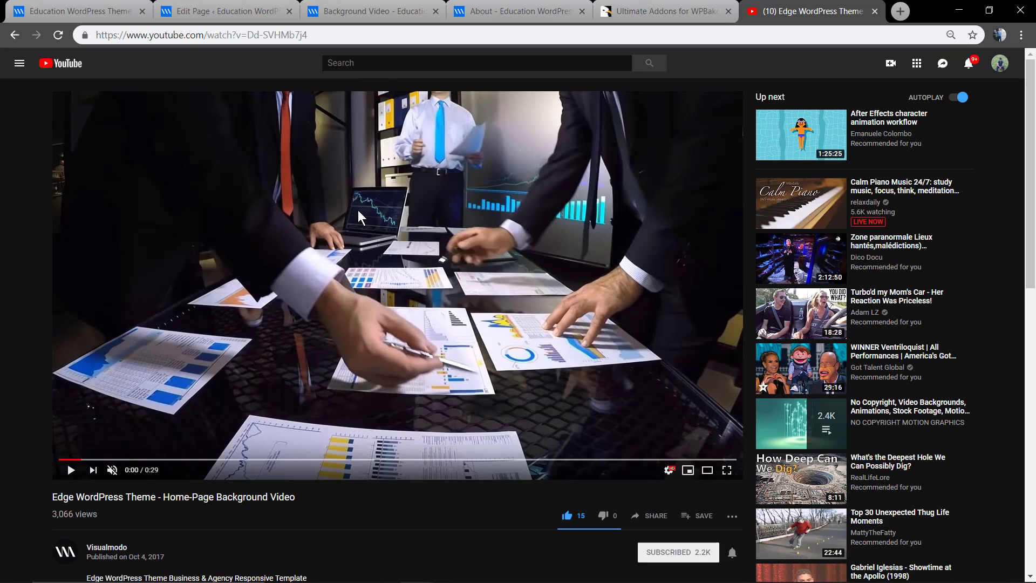
{"action": "left_click", "coordinate": [264, 35]}
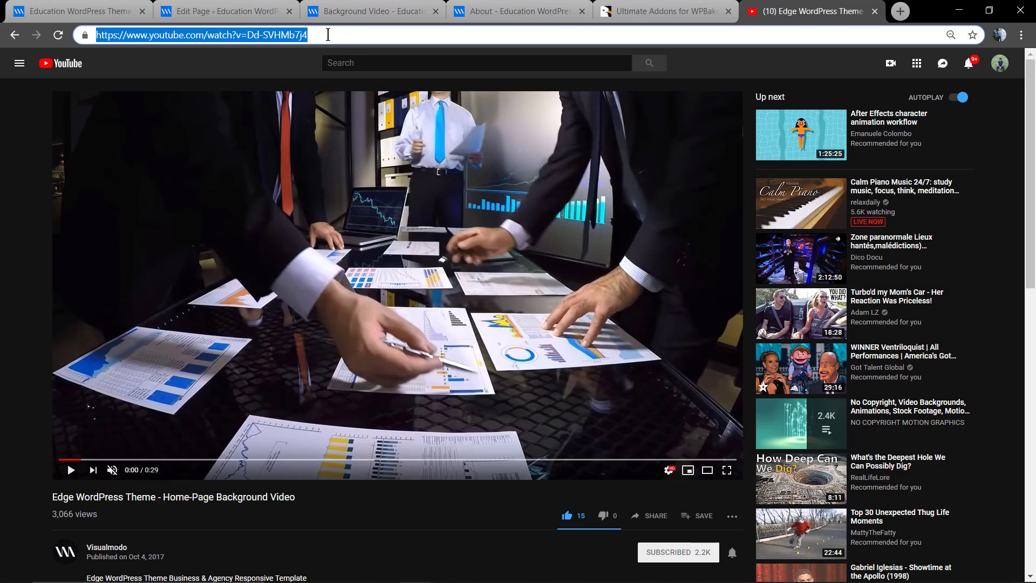
{"action": "left_click", "coordinate": [665, 10]}
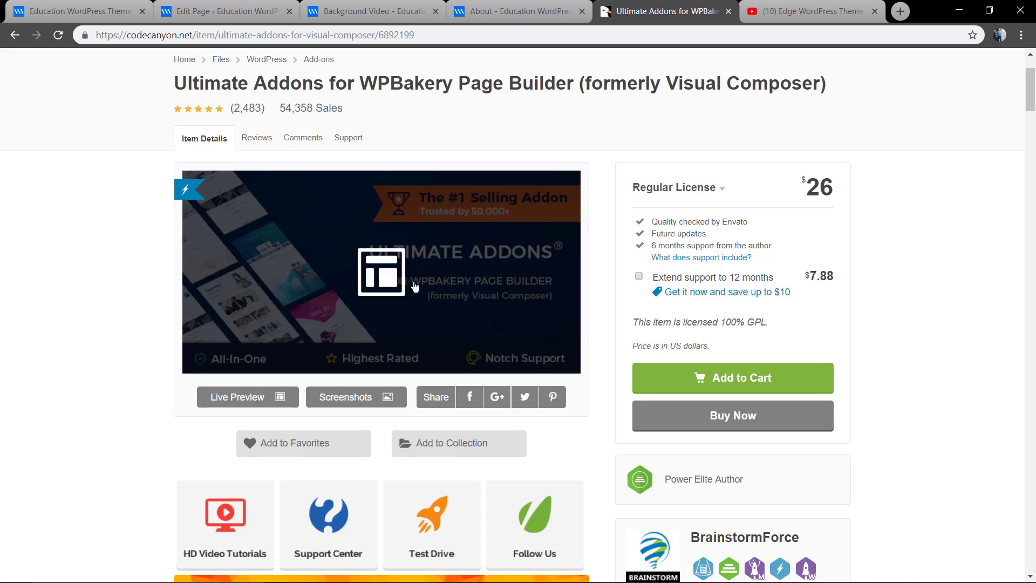
{"action": "left_click", "coordinate": [514, 8]}
{"action": "left_click", "coordinate": [368, 11]}
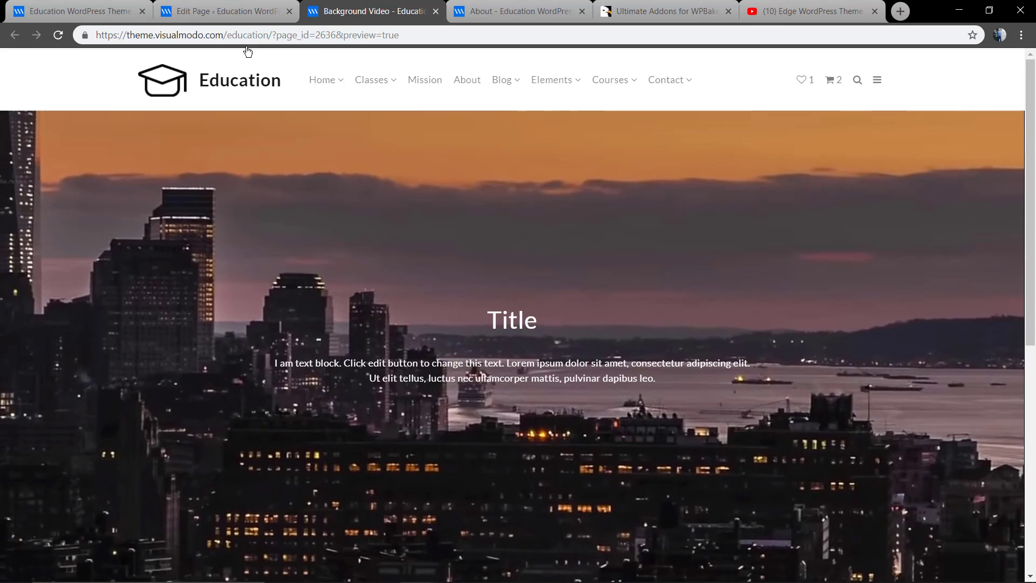
{"action": "left_click", "coordinate": [225, 12]}
{"action": "left_click", "coordinate": [403, 311]}
{"action": "type", "text": "https://www.youtube.com/watch?v=Dd-SVHMb7j4"}
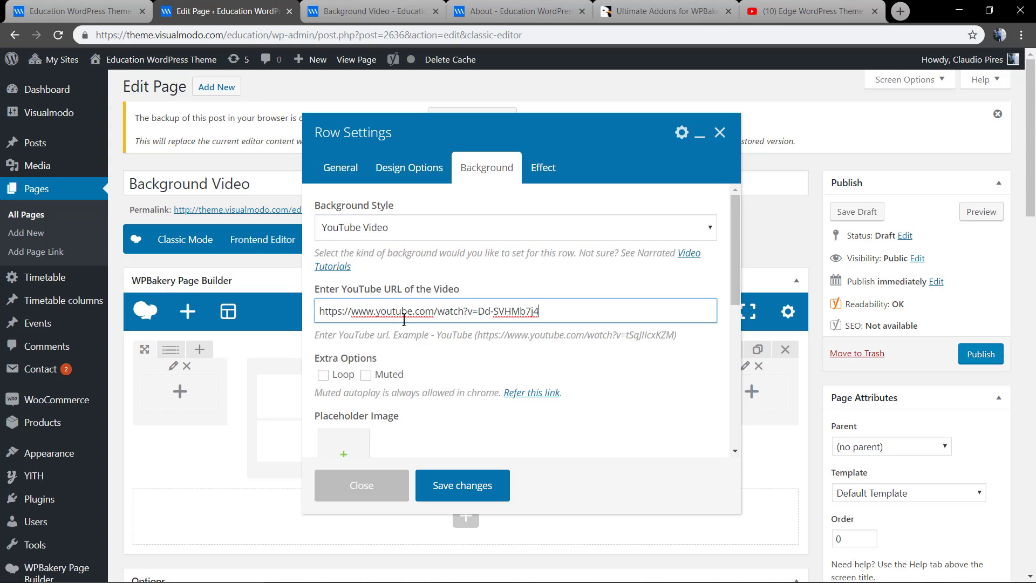
{"action": "scroll", "coordinate": [449, 346], "scroll_direction": "down", "scroll_amount": 2}
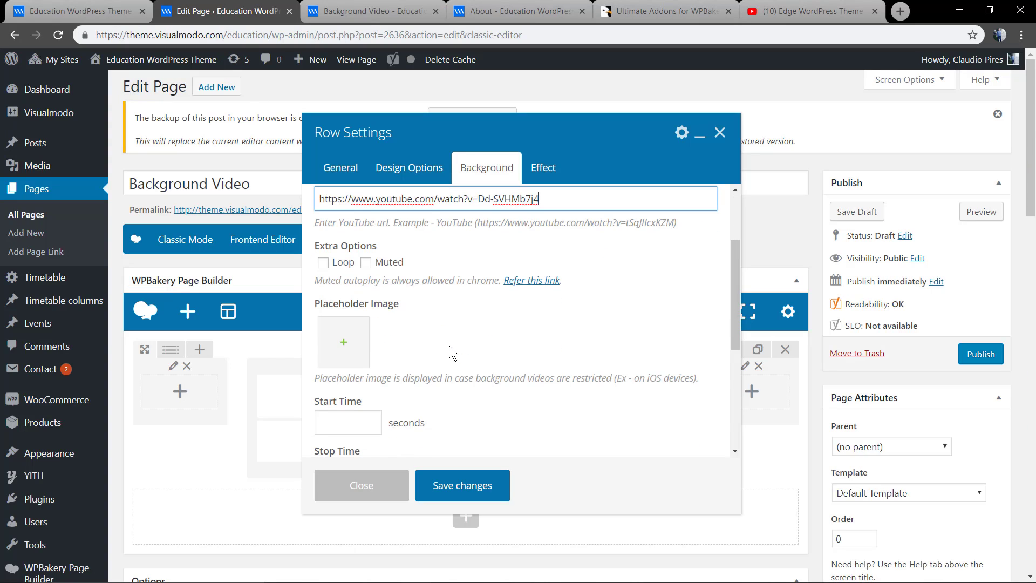
Pick the aerial campus photo from the Media Library as the video placeholder image
{"action": "left_click", "coordinate": [344, 348]}
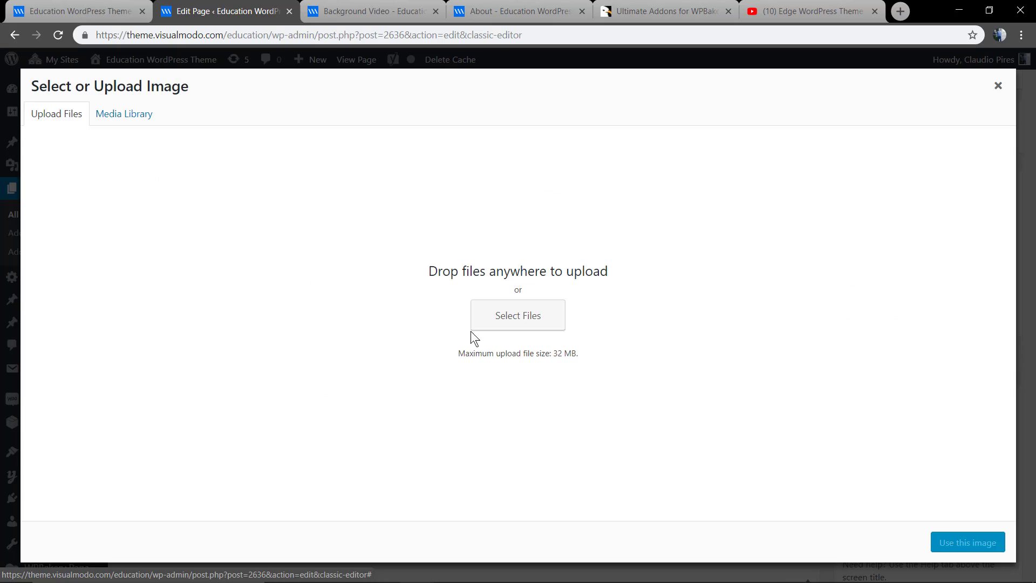
{"action": "left_click", "coordinate": [132, 113]}
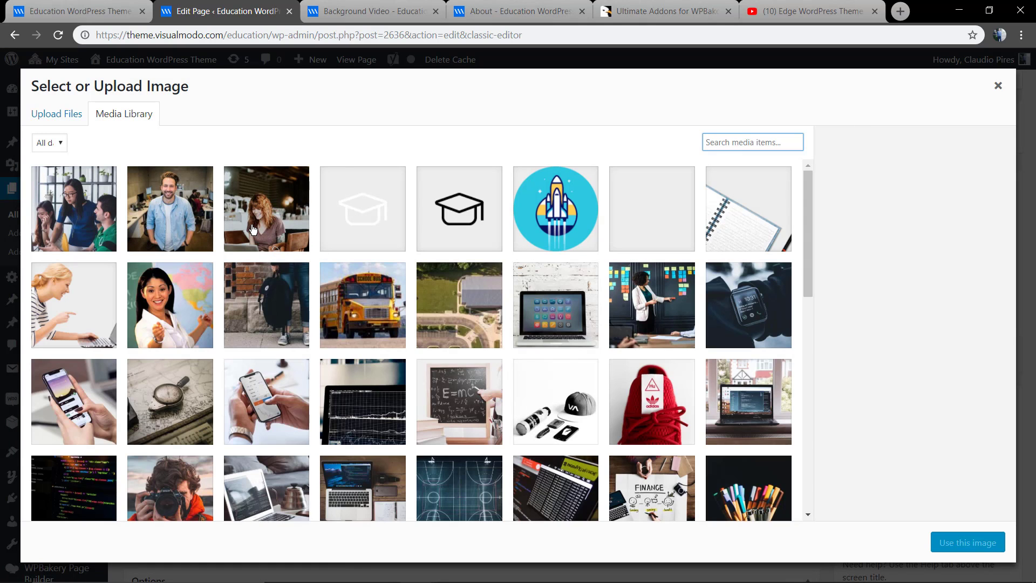
{"action": "left_click", "coordinate": [438, 324]}
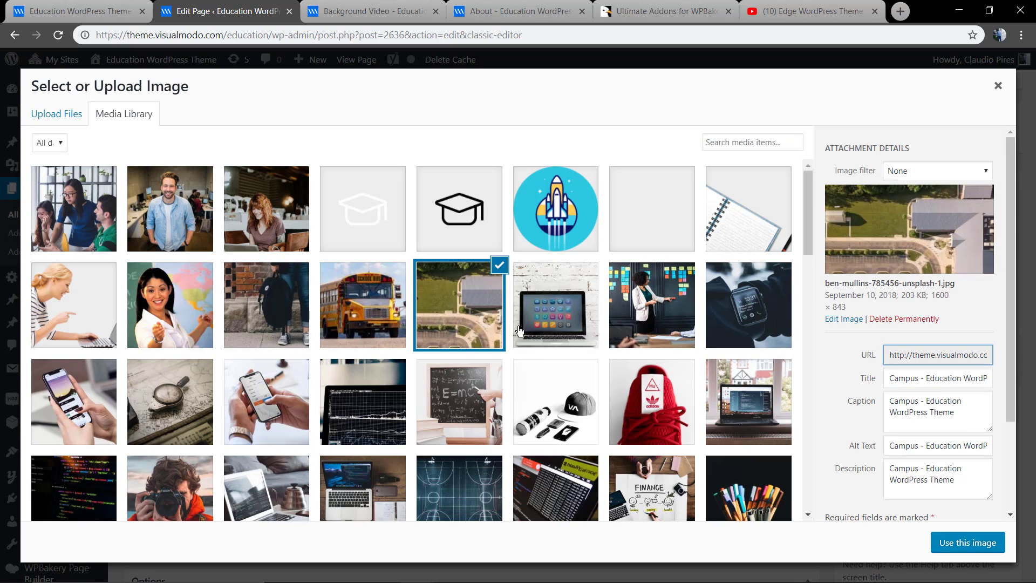
Confirm the placeholder, loop and mute the video, and set start 6 and stop 20
{"action": "left_click", "coordinate": [951, 548]}
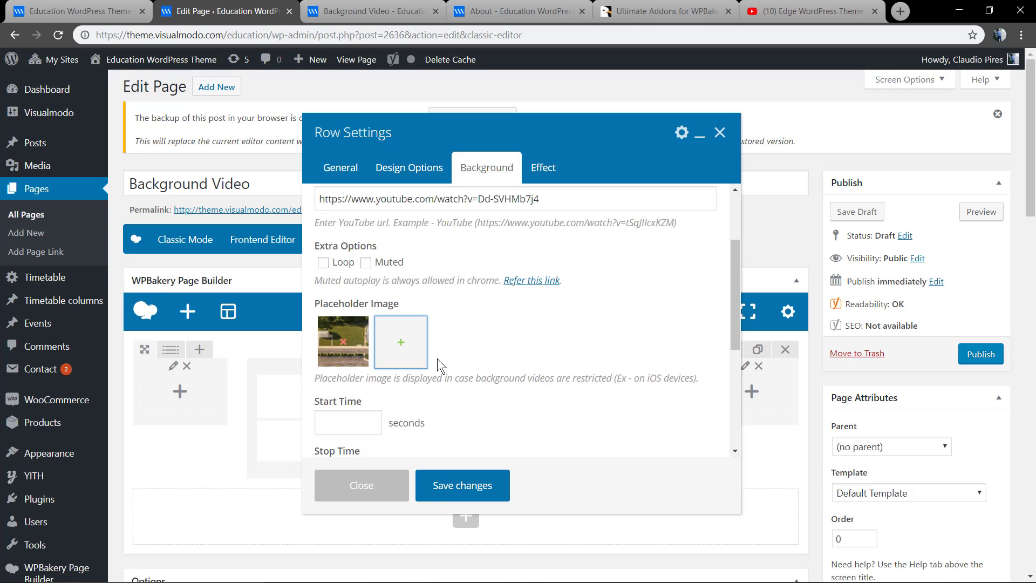
{"action": "scroll", "coordinate": [477, 352], "scroll_direction": "down", "scroll_amount": 3}
{"action": "scroll", "coordinate": [477, 352], "scroll_direction": "up", "scroll_amount": 3}
{"action": "left_click", "coordinate": [323, 263]}
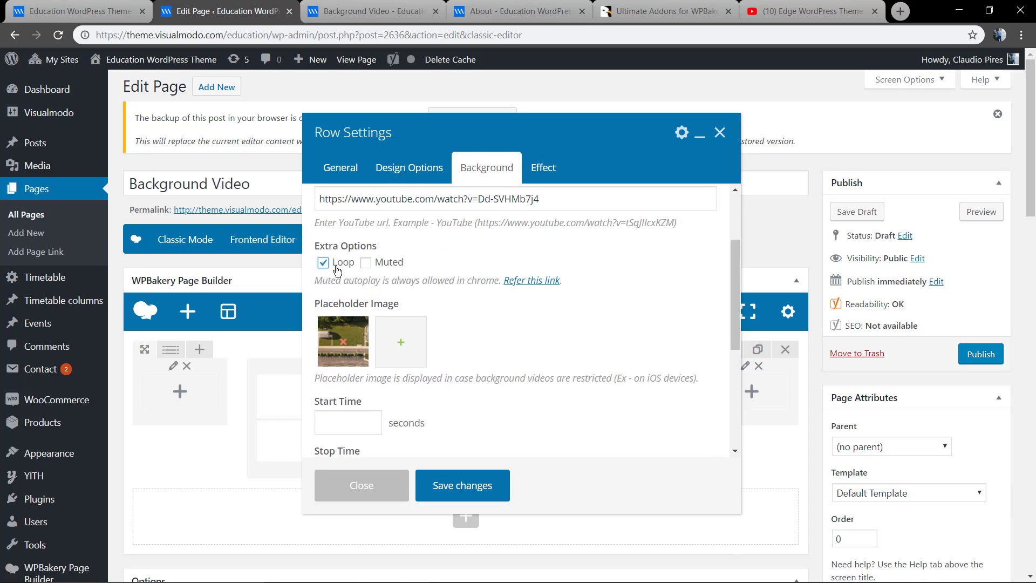
{"action": "left_click", "coordinate": [366, 263]}
{"action": "scroll", "coordinate": [437, 284], "scroll_direction": "down", "scroll_amount": 3}
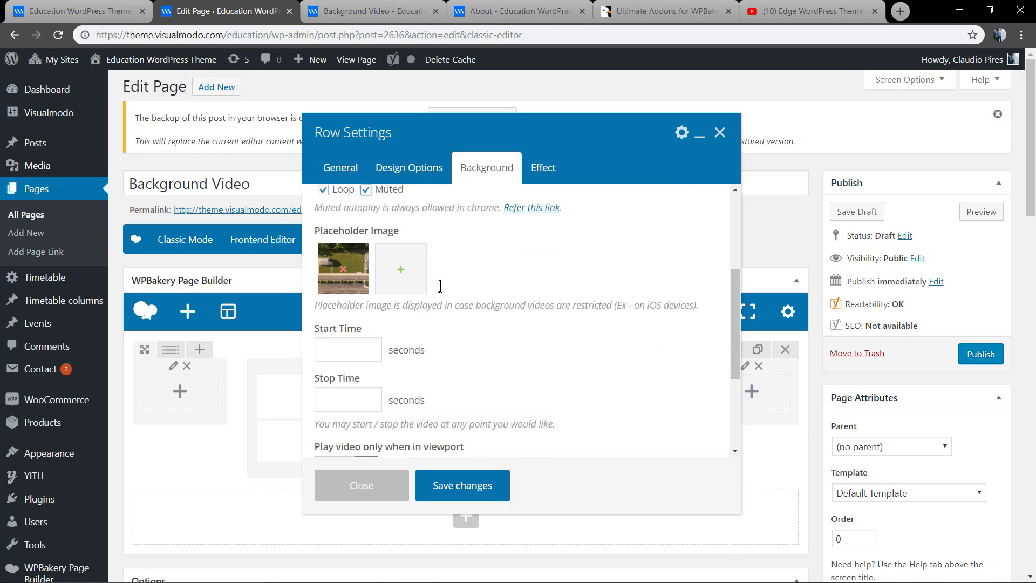
{"action": "left_click", "coordinate": [348, 311]}
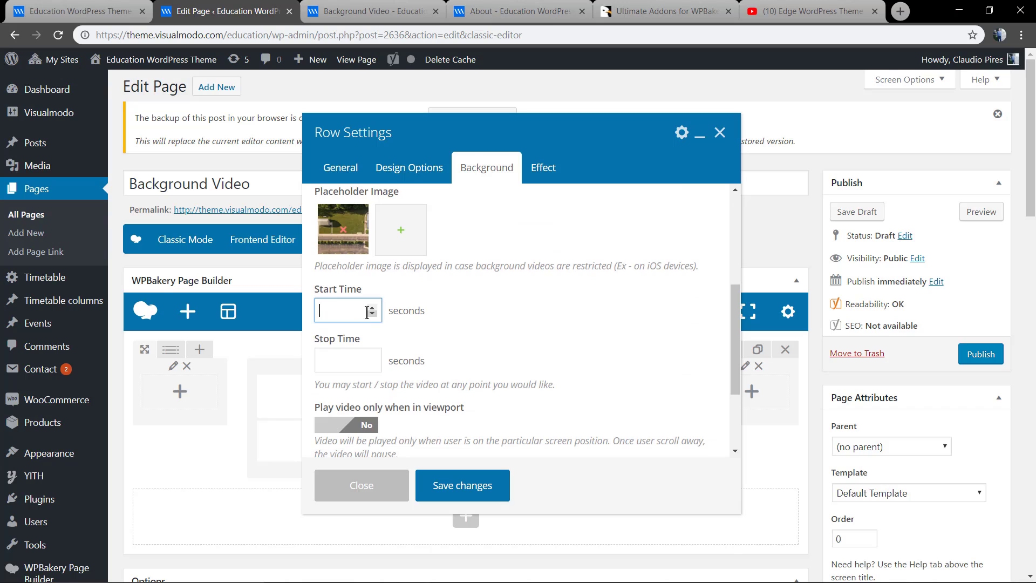
{"action": "type", "text": "5"}
{"action": "left_click", "coordinate": [349, 361]}
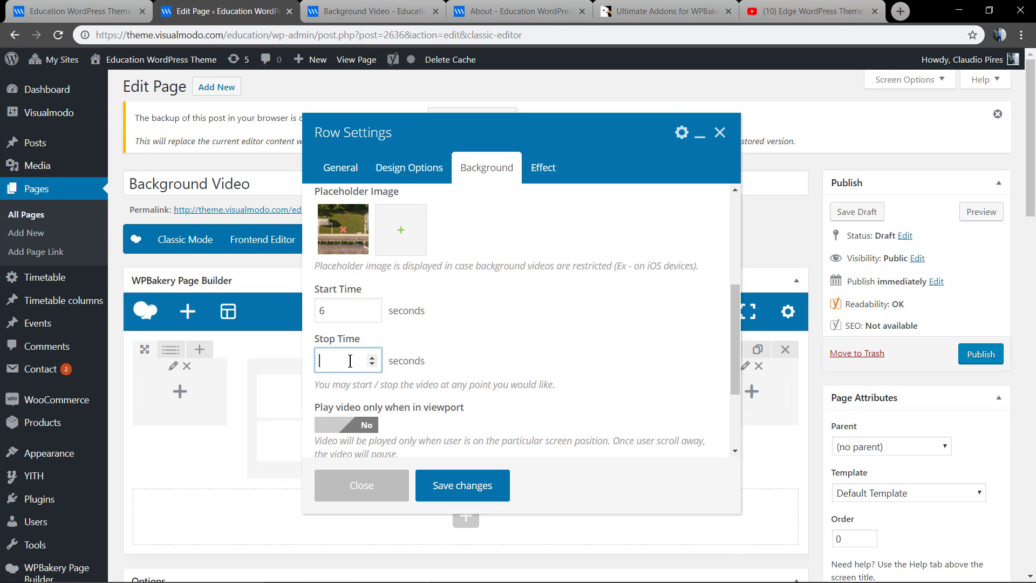
{"action": "type", "text": "20"}
{"action": "left_click", "coordinate": [482, 351]}
{"action": "scroll", "coordinate": [481, 351], "scroll_direction": "down", "scroll_amount": 1}
{"action": "scroll", "coordinate": [481, 350], "scroll_direction": "down", "scroll_amount": 1}
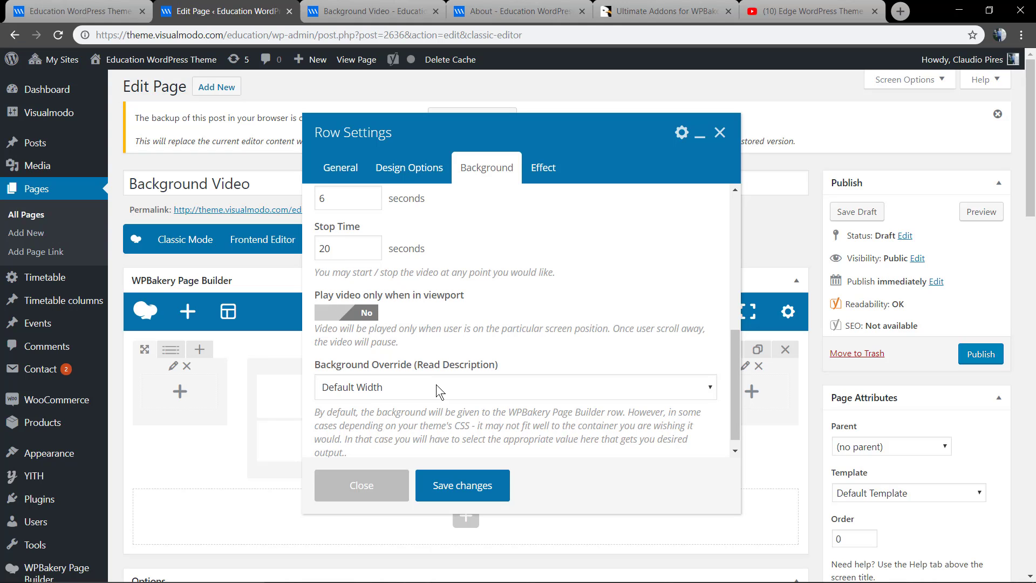
{"action": "scroll", "coordinate": [437, 384], "scroll_direction": "down", "scroll_amount": 1}
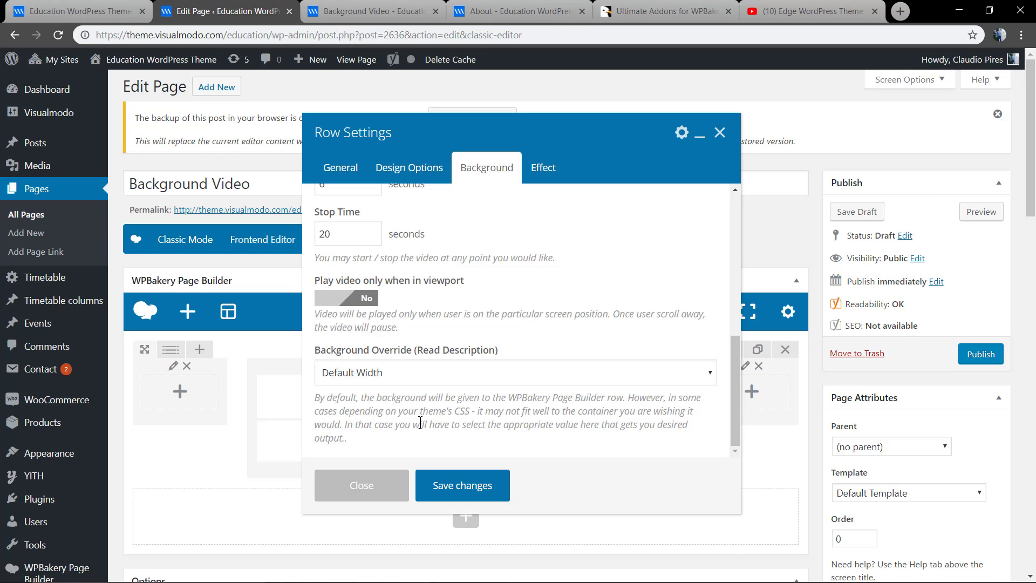
Keep the default background width, save the row settings, and preview the draft
{"action": "left_click", "coordinate": [424, 378]}
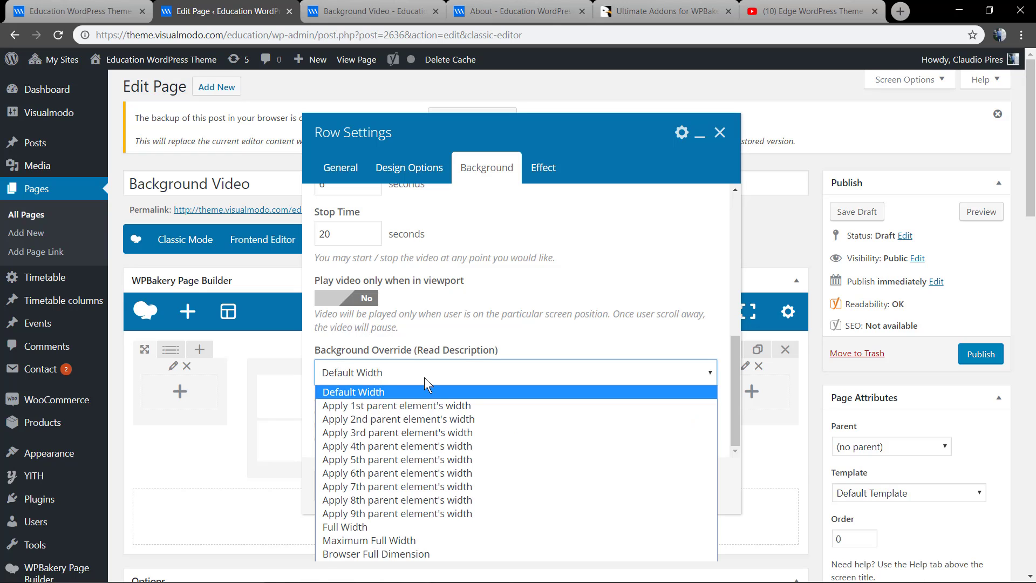
{"action": "left_click", "coordinate": [463, 380]}
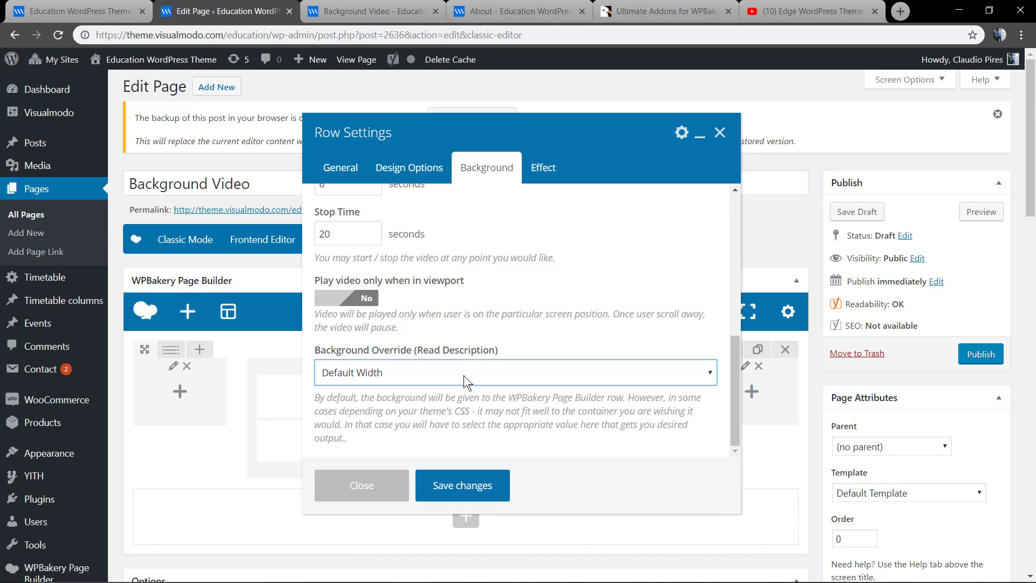
{"action": "left_click", "coordinate": [463, 485]}
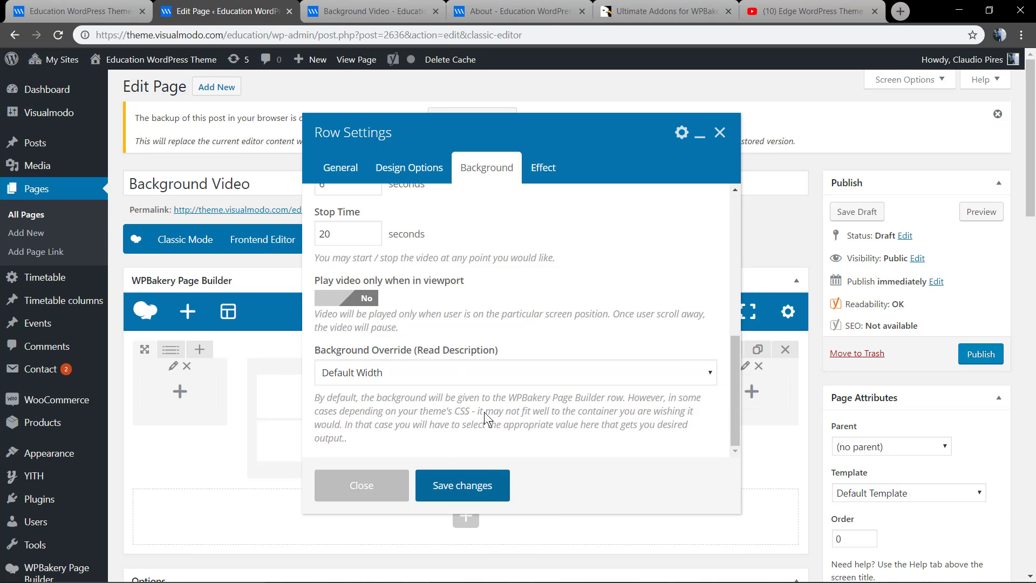
{"action": "left_click", "coordinate": [982, 212]}
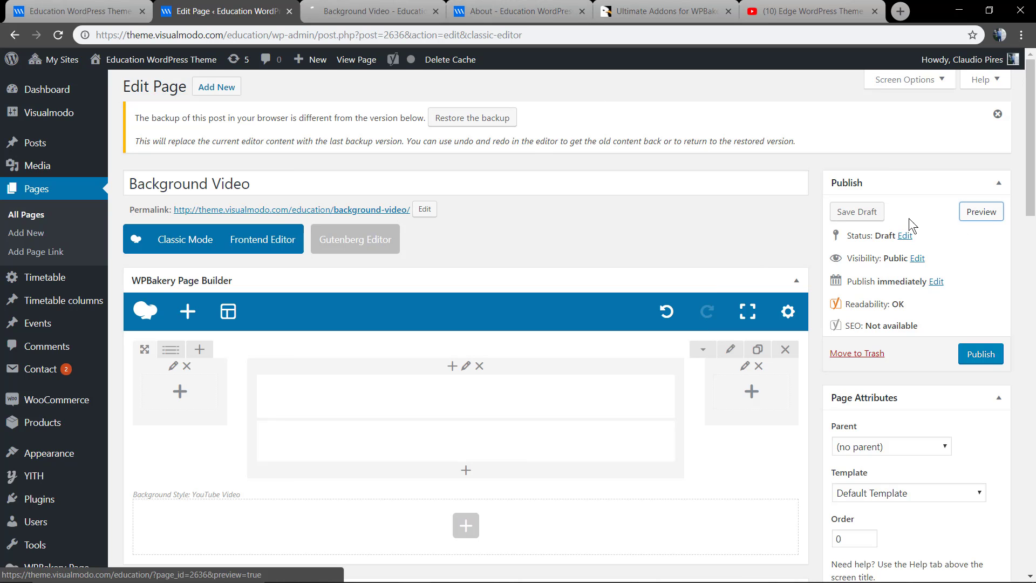
{"action": "left_click", "coordinate": [350, 10]}
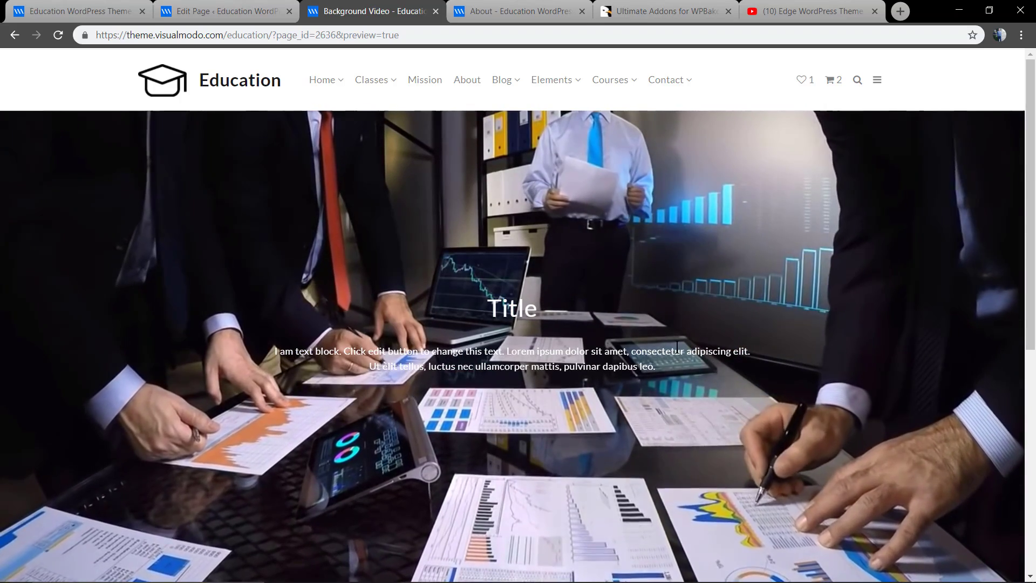
Back in the editor, enable the overlay in the row's Effect settings
{"action": "left_click", "coordinate": [229, 7]}
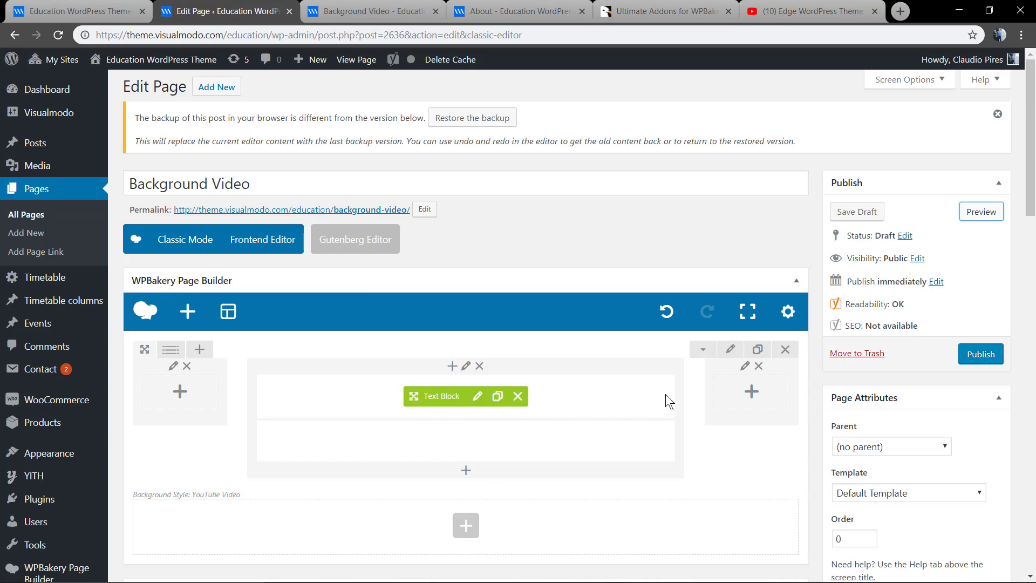
{"action": "left_click", "coordinate": [731, 349]}
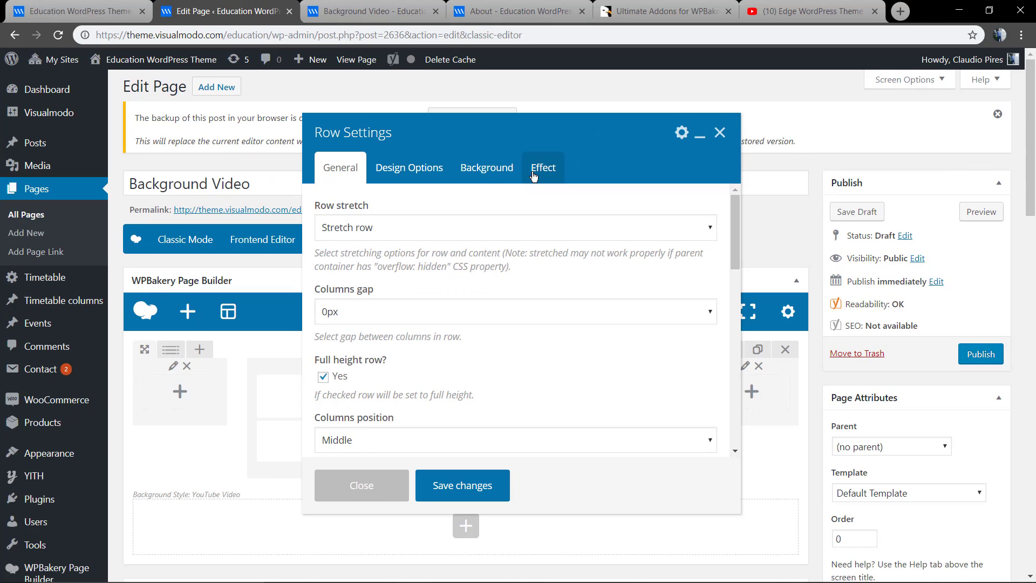
{"action": "left_click", "coordinate": [534, 176]}
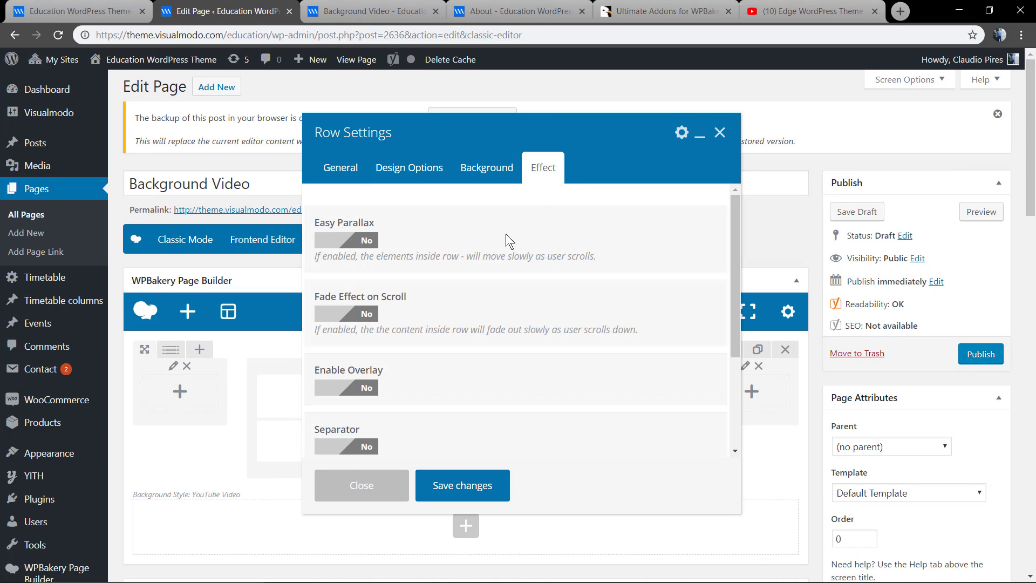
{"action": "scroll", "coordinate": [380, 320], "scroll_direction": "down", "scroll_amount": 3}
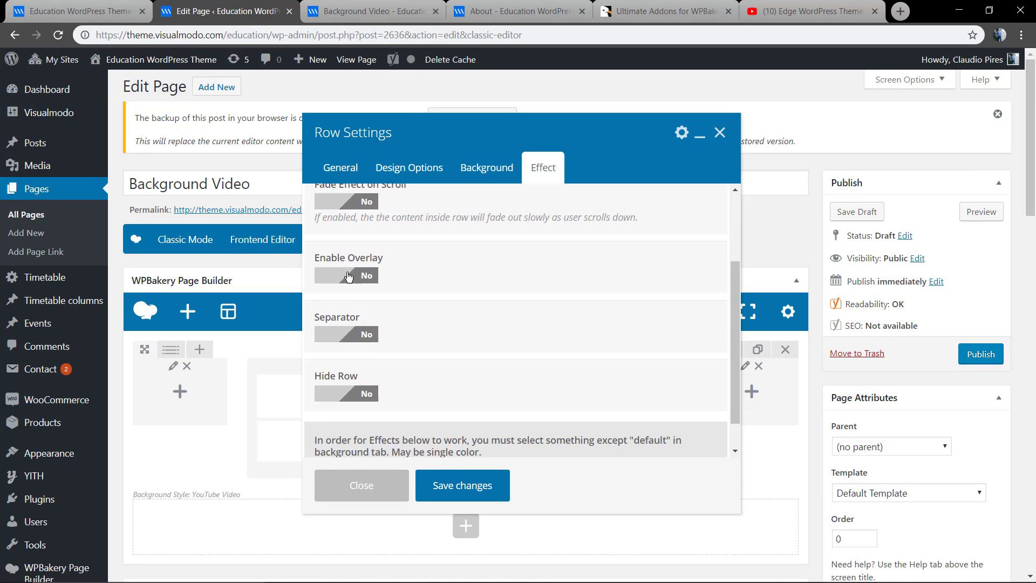
{"action": "double_click", "coordinate": [356, 258]}
{"action": "left_click", "coordinate": [332, 259]}
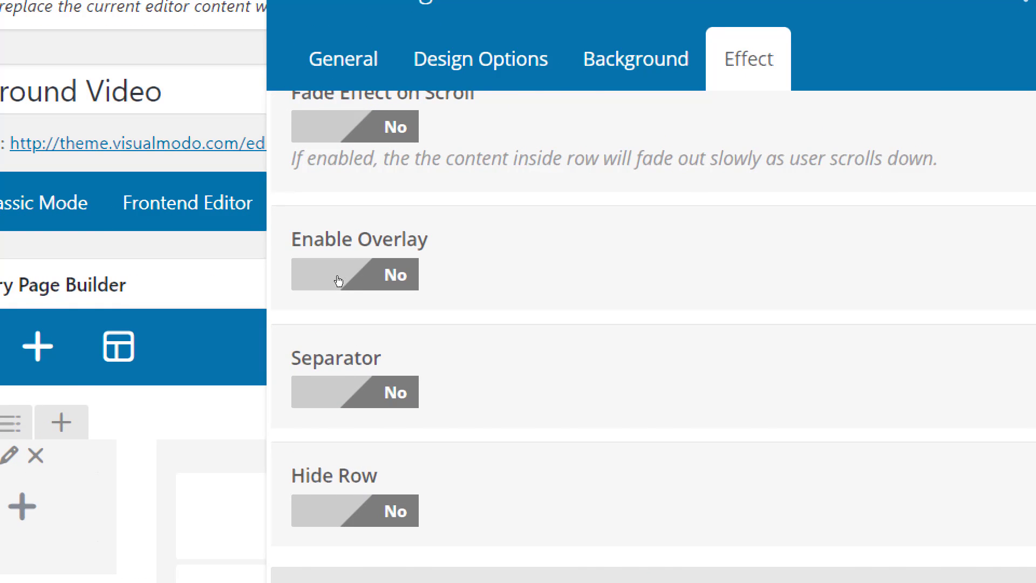
{"action": "left_click", "coordinate": [339, 280]}
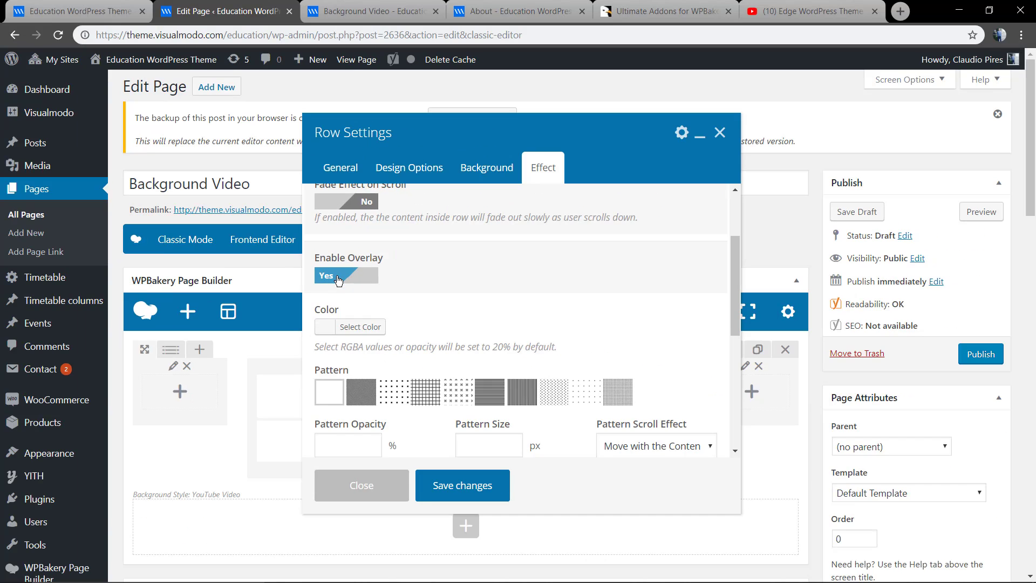
Set the overlay colour to black at about 19% opacity
{"action": "left_click", "coordinate": [361, 326]}
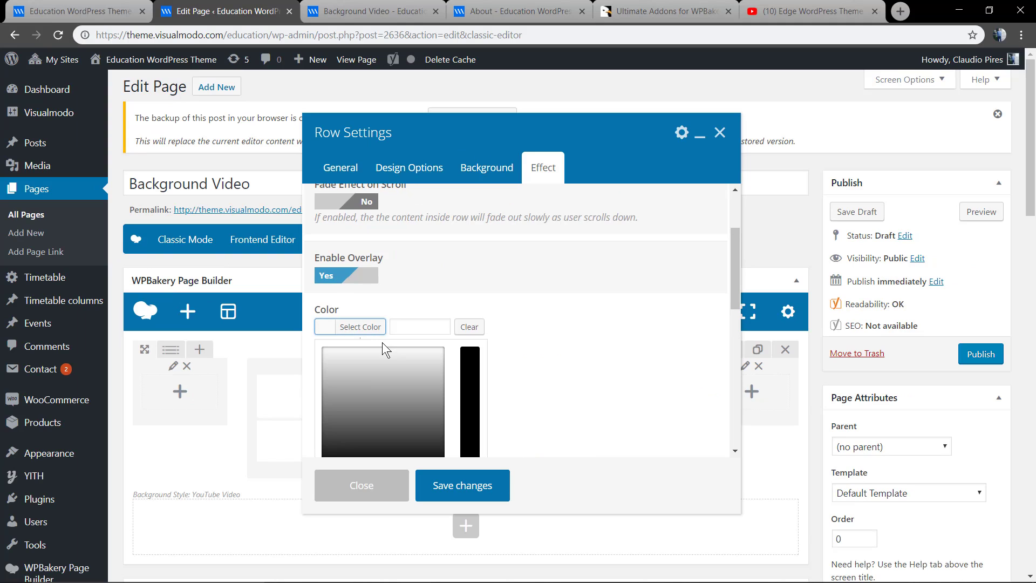
{"action": "scroll", "coordinate": [382, 342], "scroll_direction": "down", "scroll_amount": 2}
{"action": "left_click", "coordinate": [328, 366]}
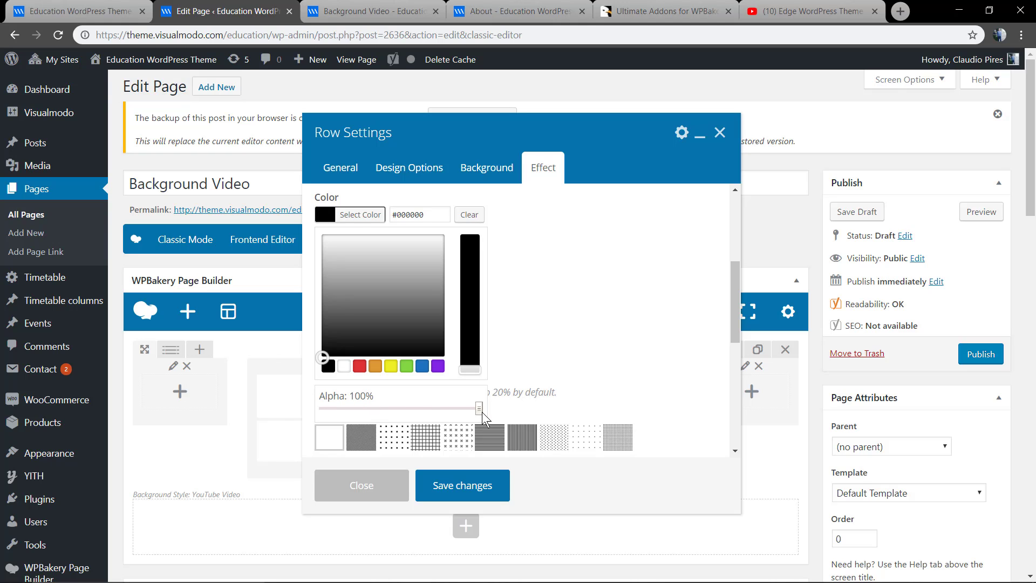
{"action": "left_click_drag", "start_coordinate": [467, 409], "coordinate": [427, 409]}
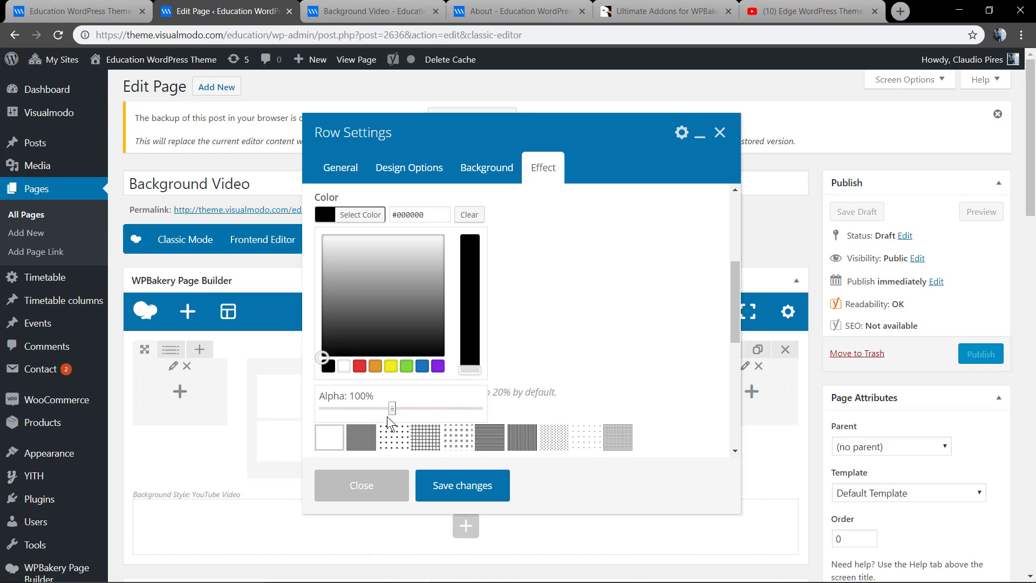
{"action": "left_click_drag", "start_coordinate": [353, 409], "coordinate": [349, 409]}
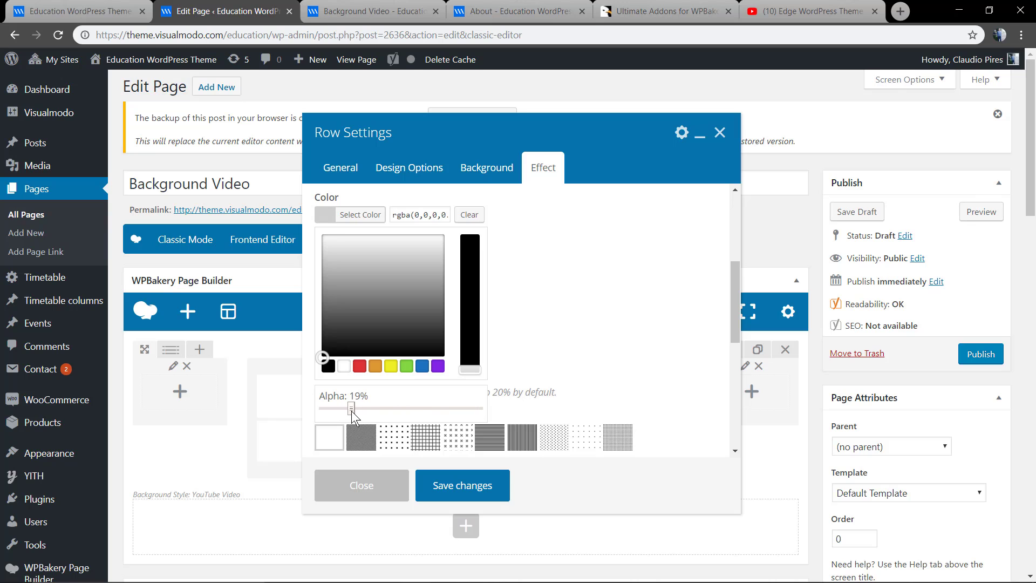
{"action": "left_click", "coordinate": [447, 483]}
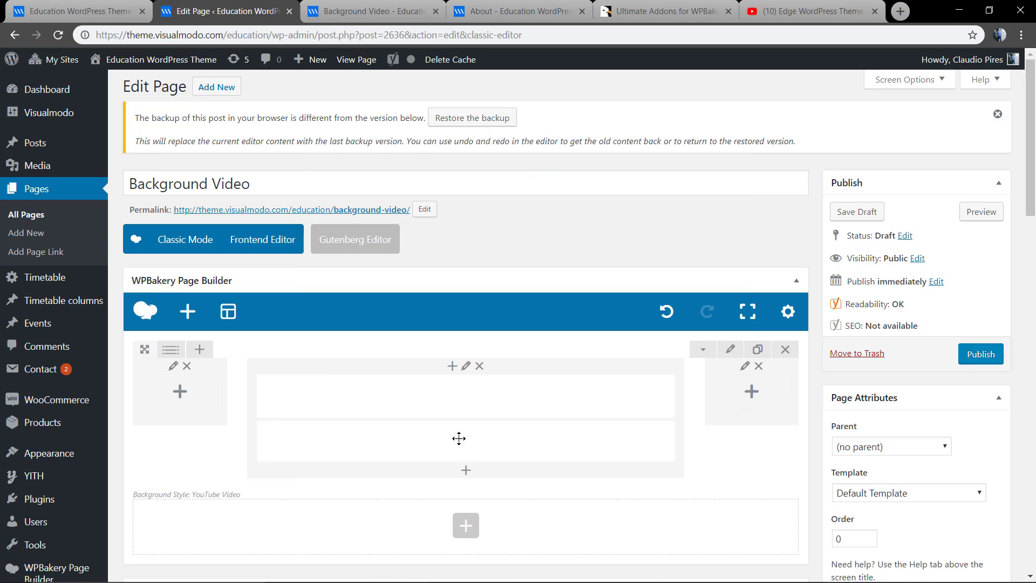
{"action": "left_click", "coordinate": [981, 212]}
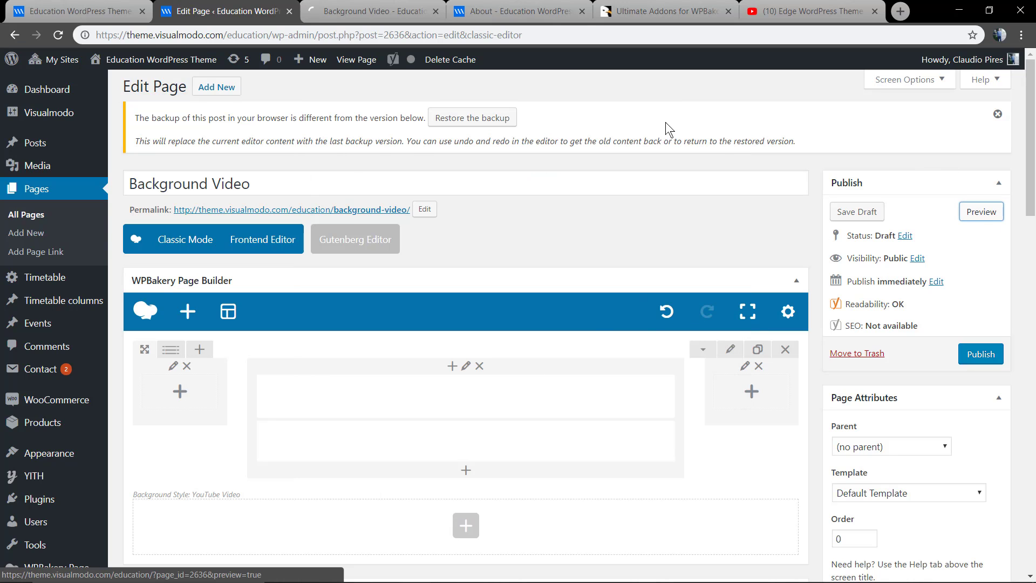
{"action": "left_click", "coordinate": [377, 11]}
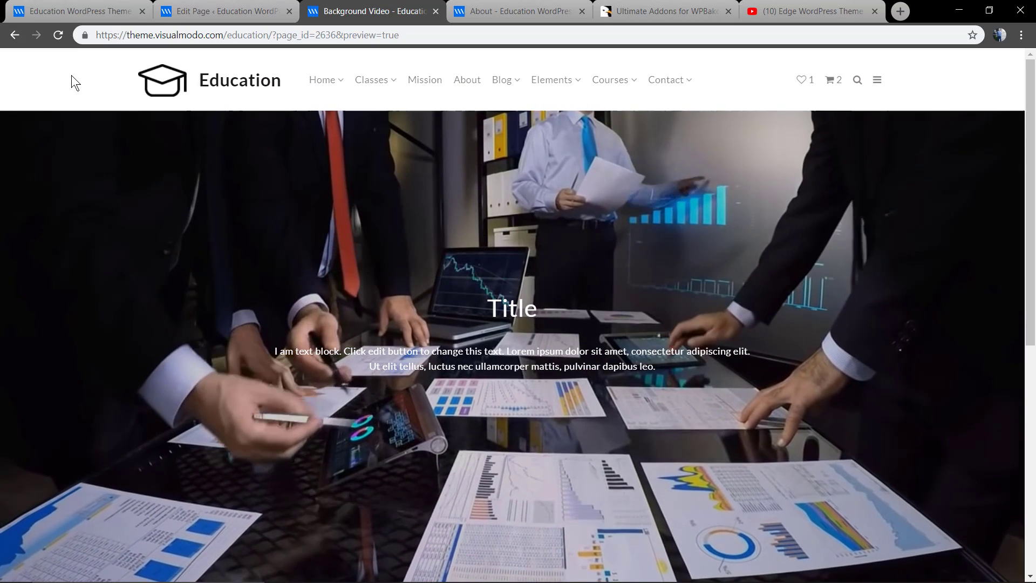
In the row's Effect settings, double the overlay's alpha to about 42%
{"action": "key", "text": "ctrl+shift+Tab"}
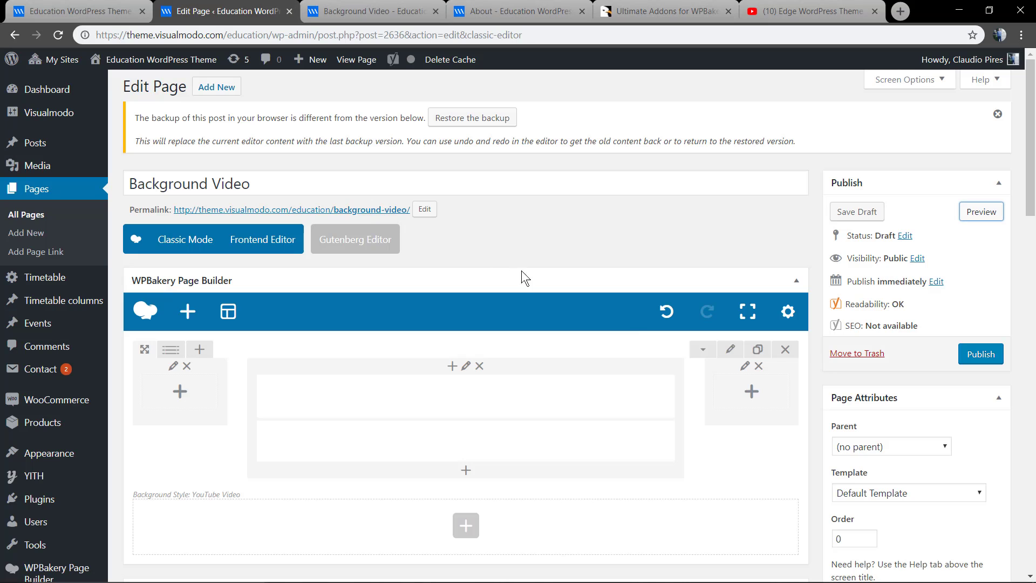
{"action": "left_click", "coordinate": [730, 349]}
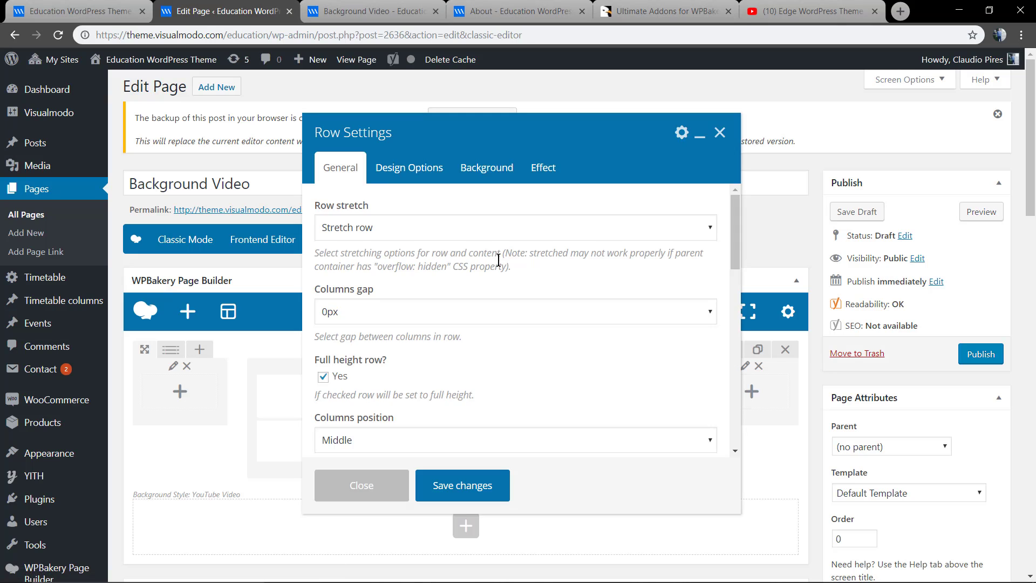
{"action": "left_click", "coordinate": [542, 166]}
{"action": "scroll", "coordinate": [479, 343], "scroll_direction": "down", "scroll_amount": 3}
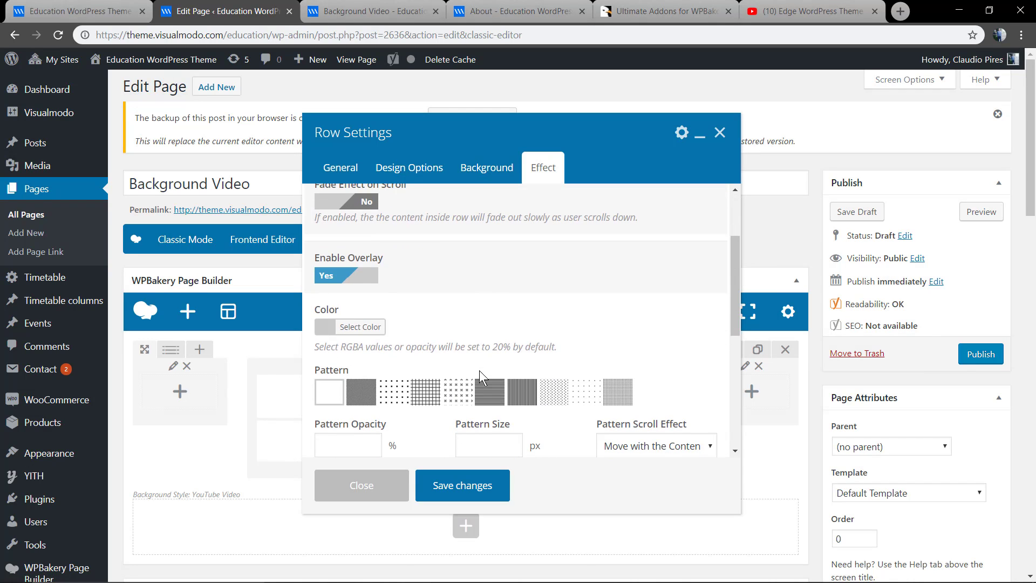
{"action": "left_click", "coordinate": [360, 326]}
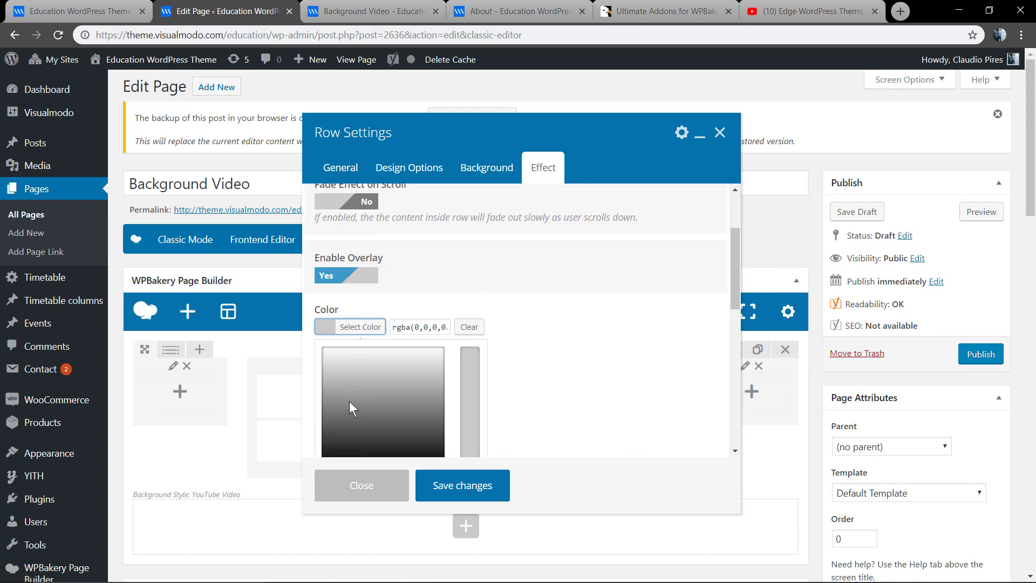
{"action": "scroll", "coordinate": [349, 400], "scroll_direction": "down", "scroll_amount": 2}
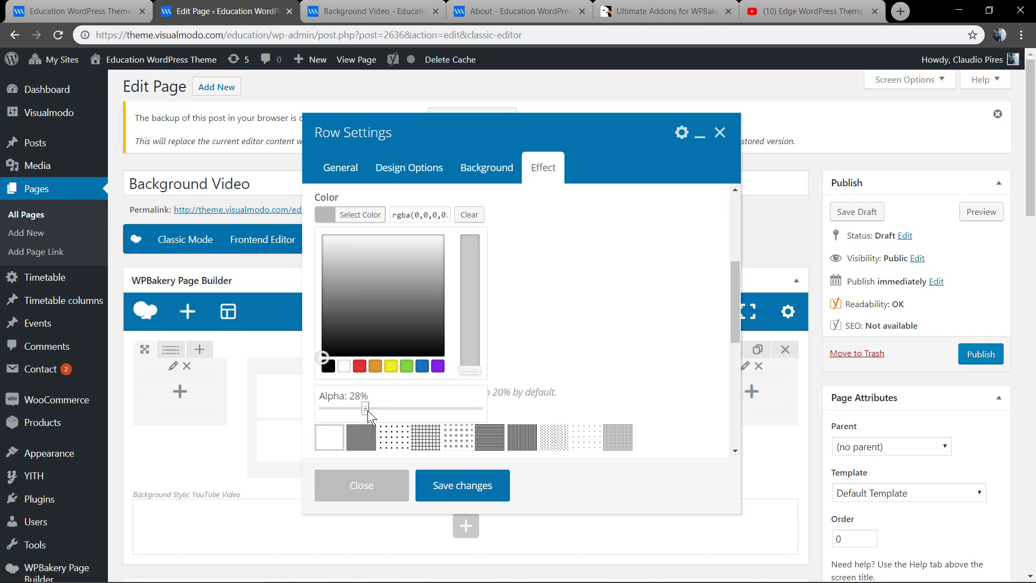
{"action": "left_click_drag", "start_coordinate": [353, 407], "coordinate": [388, 408]}
Save the row and check the darker overlay in the page preview
{"action": "left_click", "coordinate": [463, 485]}
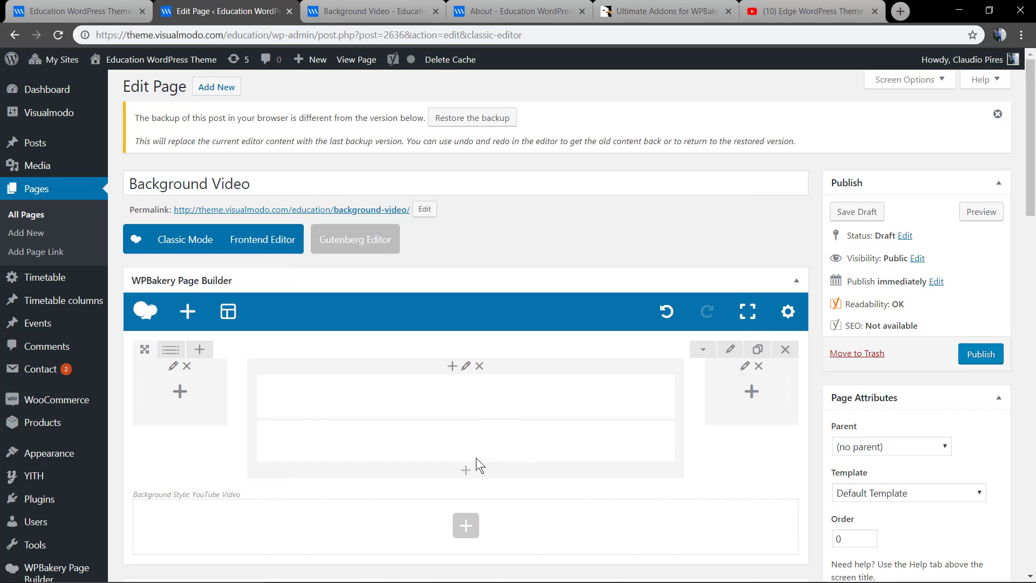
{"action": "left_click", "coordinate": [980, 211]}
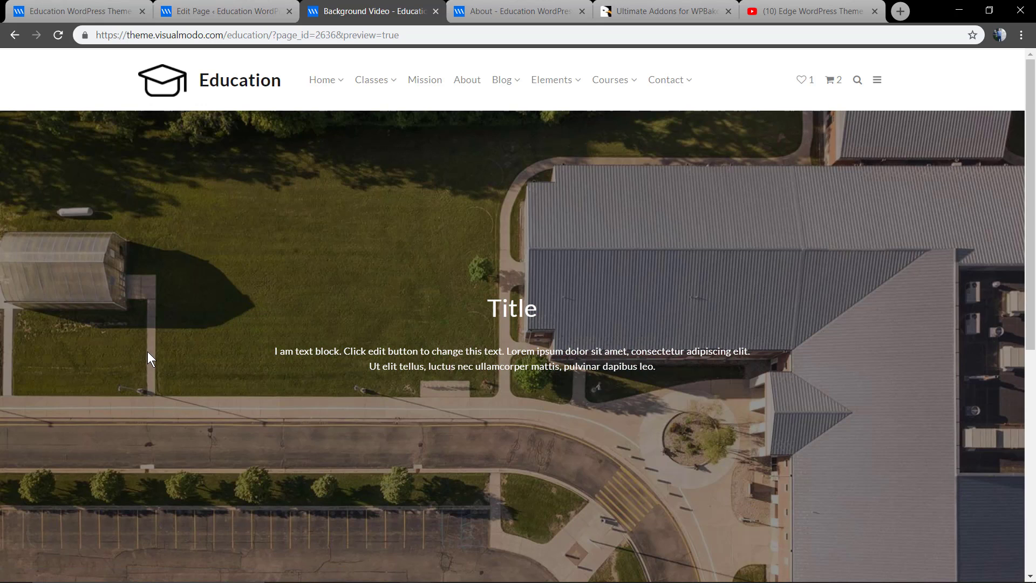
{"action": "left_click", "coordinate": [242, 10]}
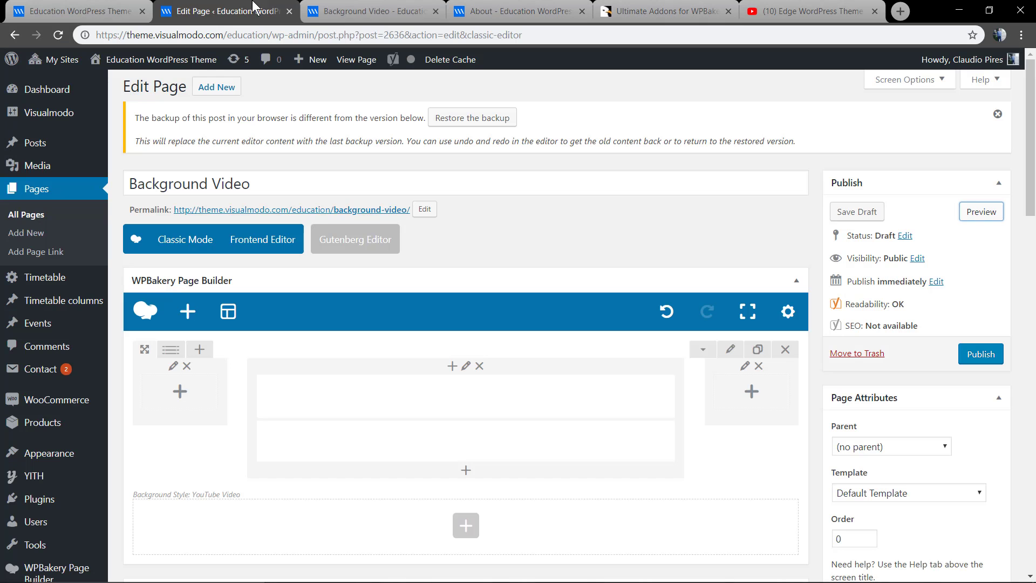
Apply the vertical-lines overlay pattern in the video row's Effect settings and save
{"action": "left_click", "coordinate": [730, 349]}
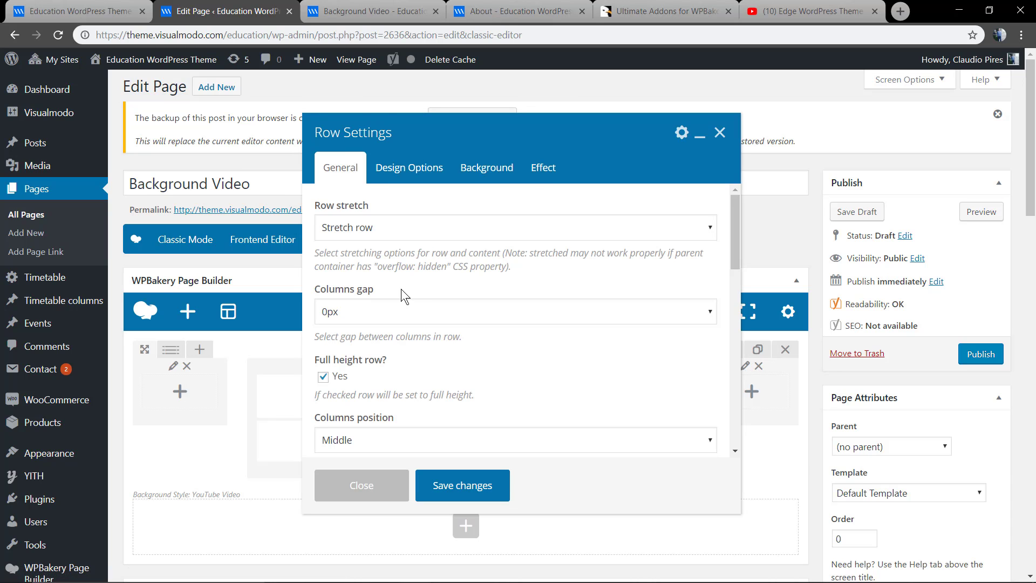
{"action": "left_click", "coordinate": [542, 167]}
{"action": "scroll", "coordinate": [469, 372], "scroll_direction": "down", "scroll_amount": 3}
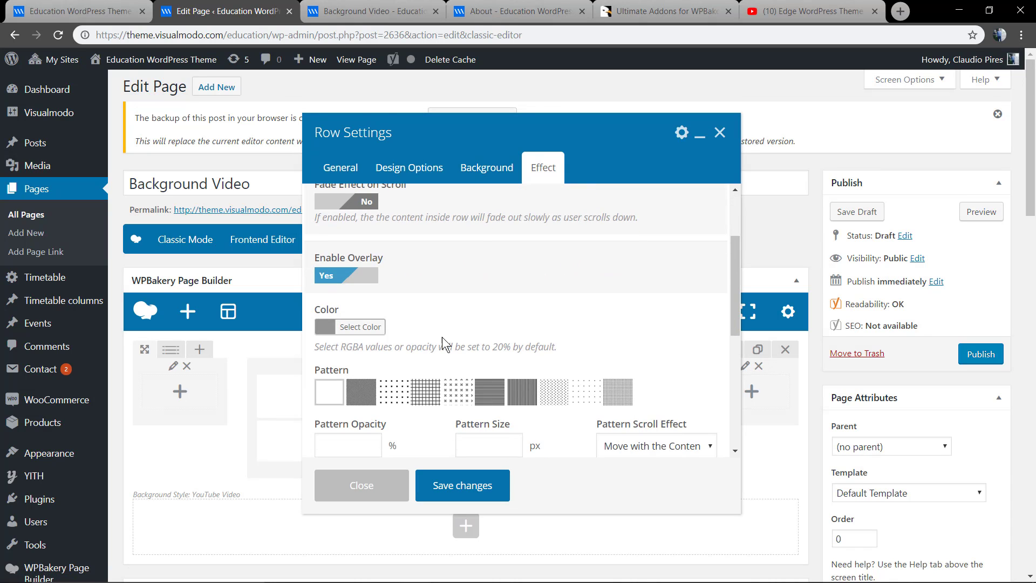
{"action": "scroll", "coordinate": [428, 339], "scroll_direction": "down", "scroll_amount": 3}
{"action": "scroll", "coordinate": [422, 314], "scroll_direction": "up", "scroll_amount": 2}
{"action": "left_click", "coordinate": [520, 392]}
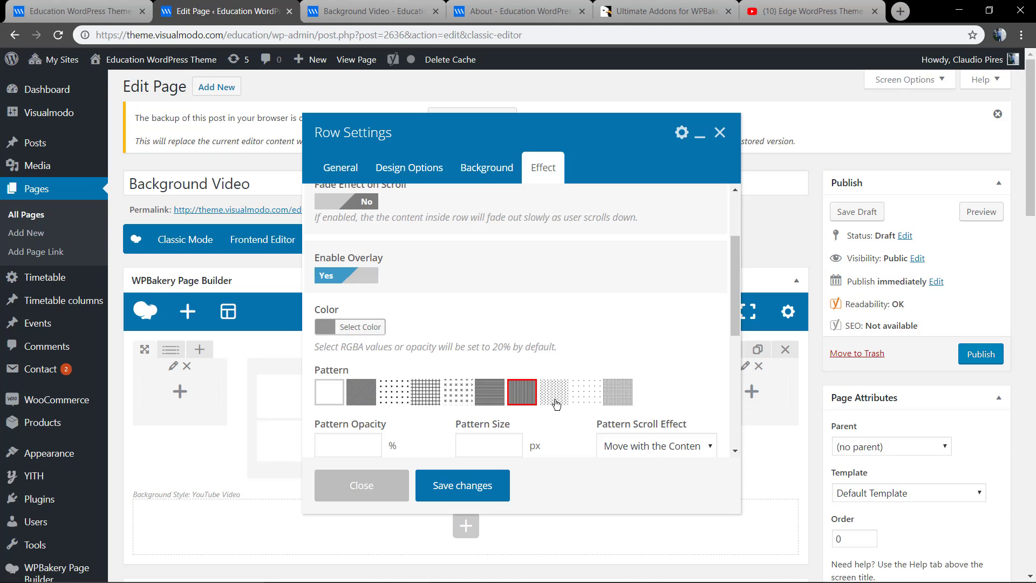
{"action": "left_click", "coordinate": [462, 485]}
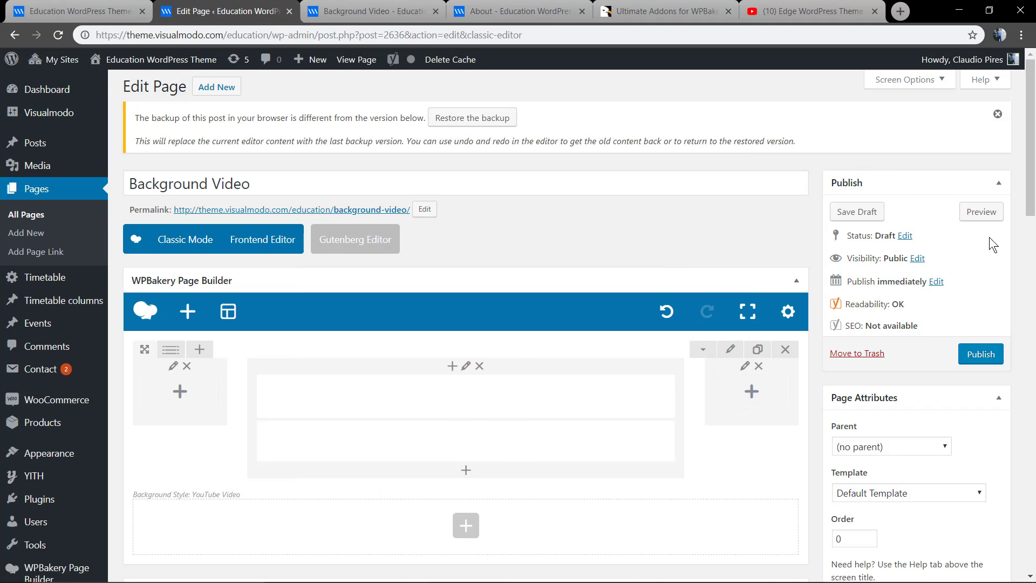
{"action": "left_click", "coordinate": [981, 212]}
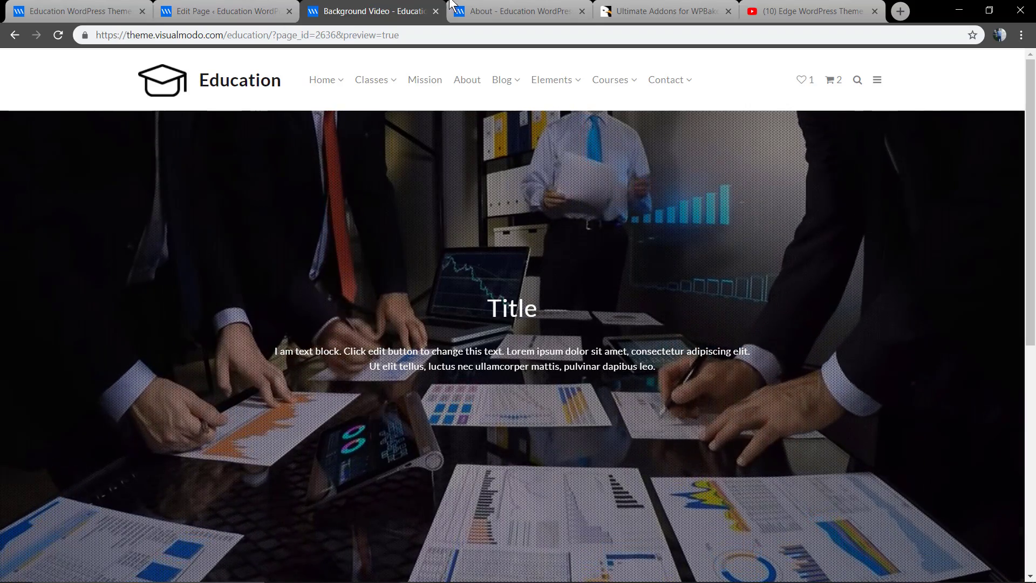
{"action": "left_click", "coordinate": [227, 10]}
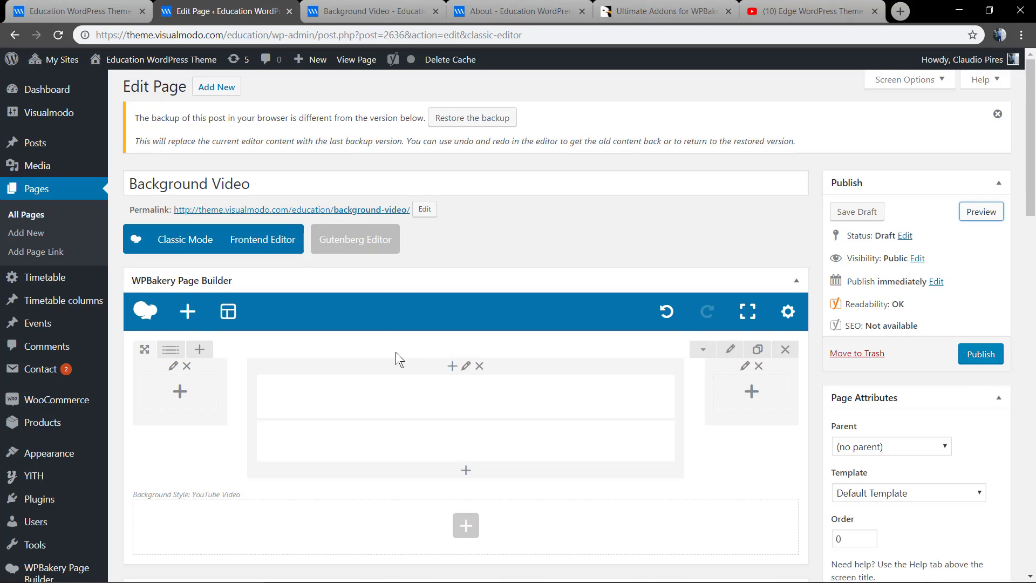
{"action": "scroll", "coordinate": [396, 352], "scroll_direction": "down", "scroll_amount": 2}
Add a Blog element from Visual Elements in a new row below the video
{"action": "left_click", "coordinate": [465, 374]}
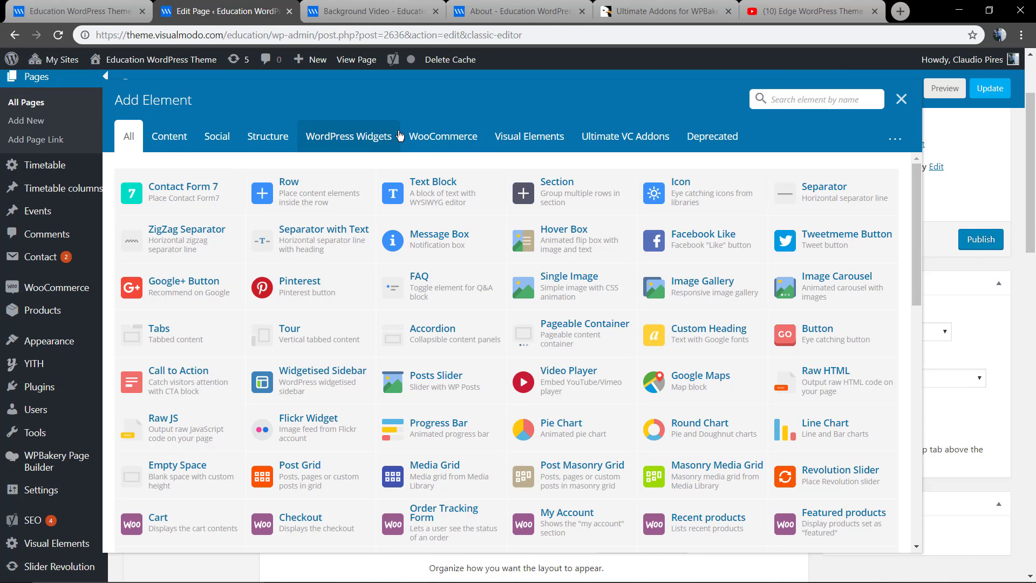
{"action": "left_click", "coordinate": [528, 136]}
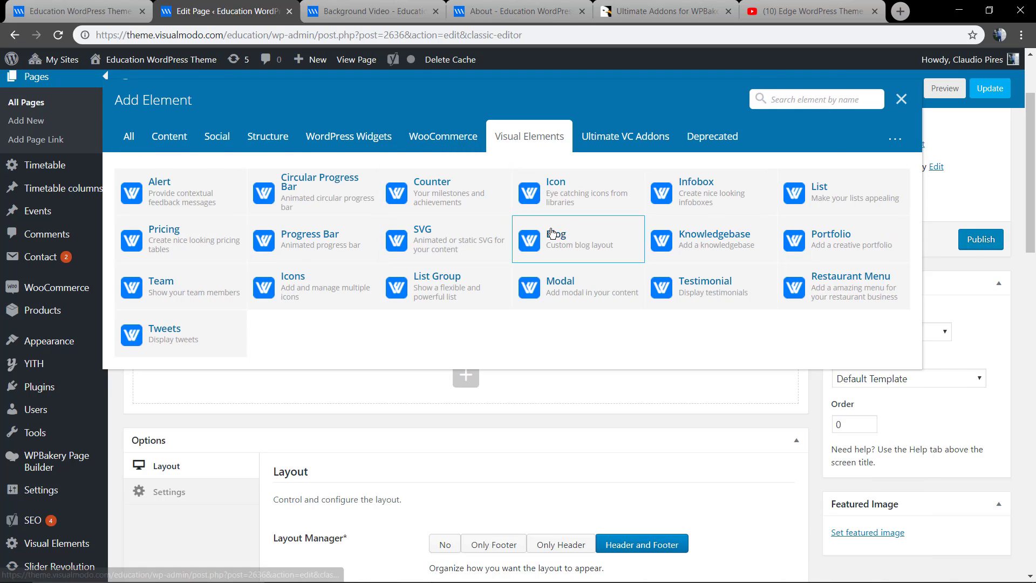
{"action": "left_click", "coordinate": [549, 233]}
Set the blog to Masonry layout with 3 columns and 3 posts per page
{"action": "left_click", "coordinate": [405, 228]}
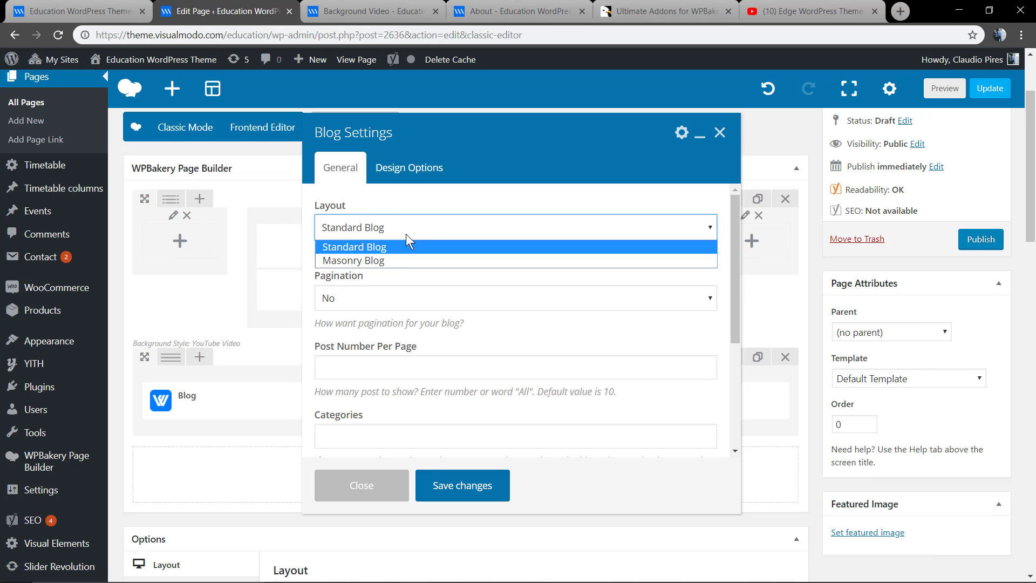
{"action": "left_click", "coordinate": [399, 257]}
{"action": "left_click", "coordinate": [370, 299]}
{"action": "left_click", "coordinate": [348, 331]}
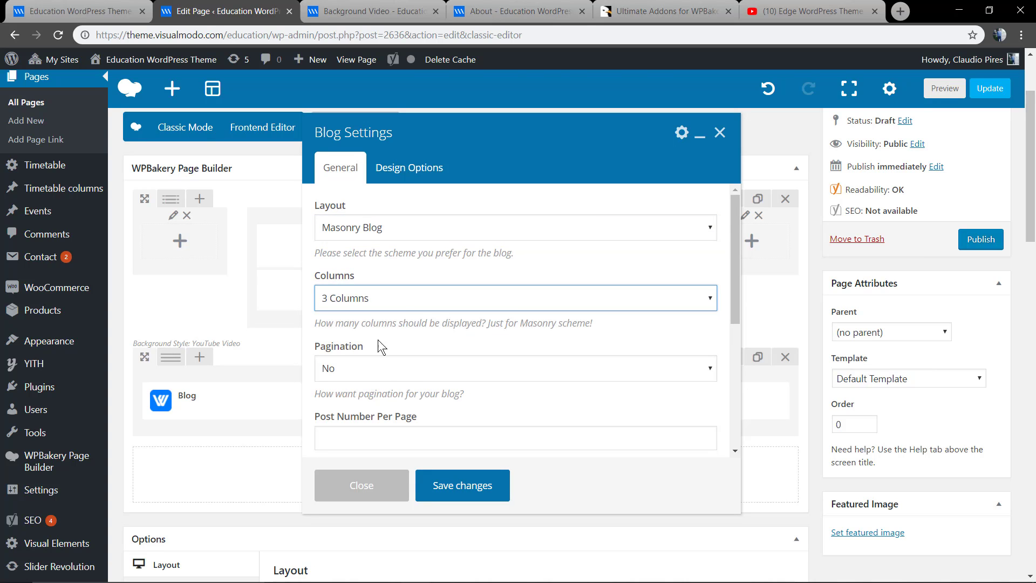
{"action": "scroll", "coordinate": [374, 369], "scroll_direction": "down", "scroll_amount": 2}
{"action": "left_click", "coordinate": [369, 330]}
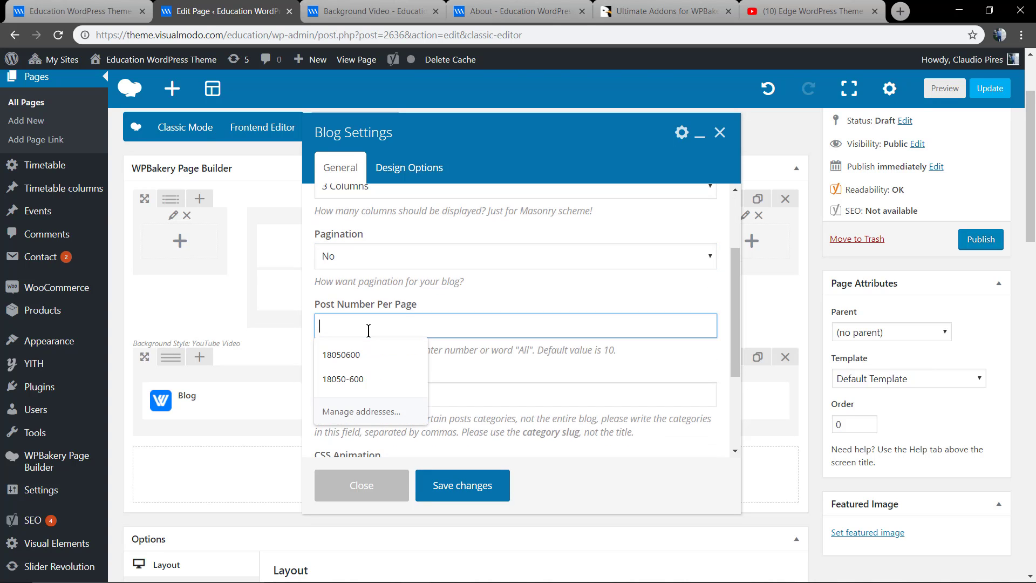
{"action": "type", "text": "3"}
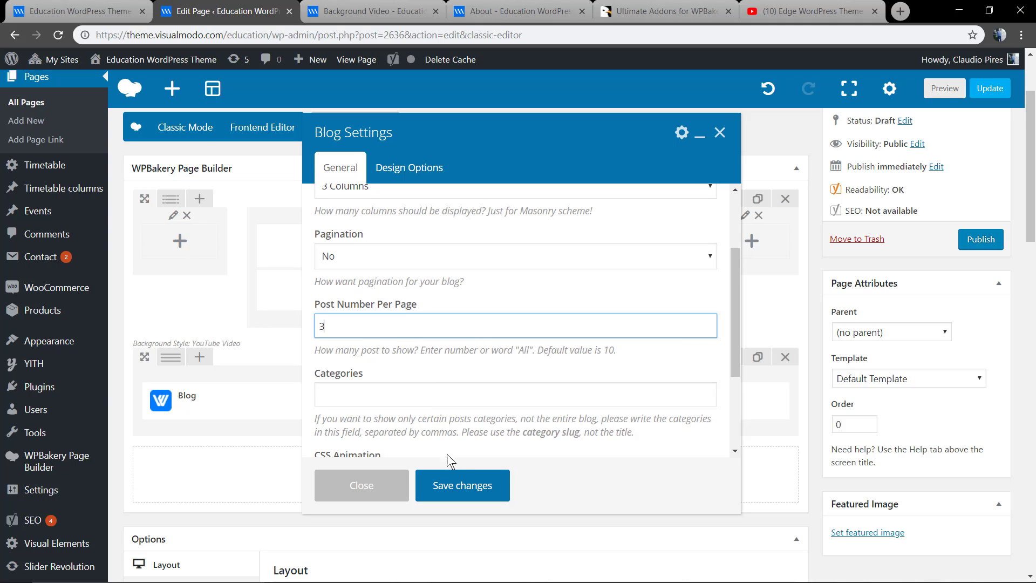
Save the blog settings and check the grid in the page preview
{"action": "left_click", "coordinate": [463, 484]}
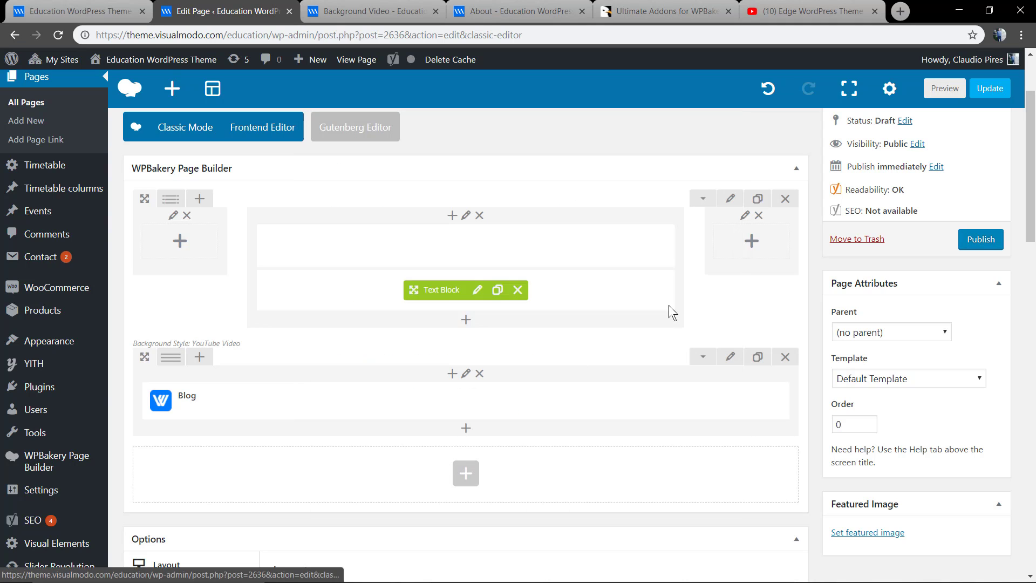
{"action": "scroll", "coordinate": [197, 360], "scroll_direction": "up", "scroll_amount": 5}
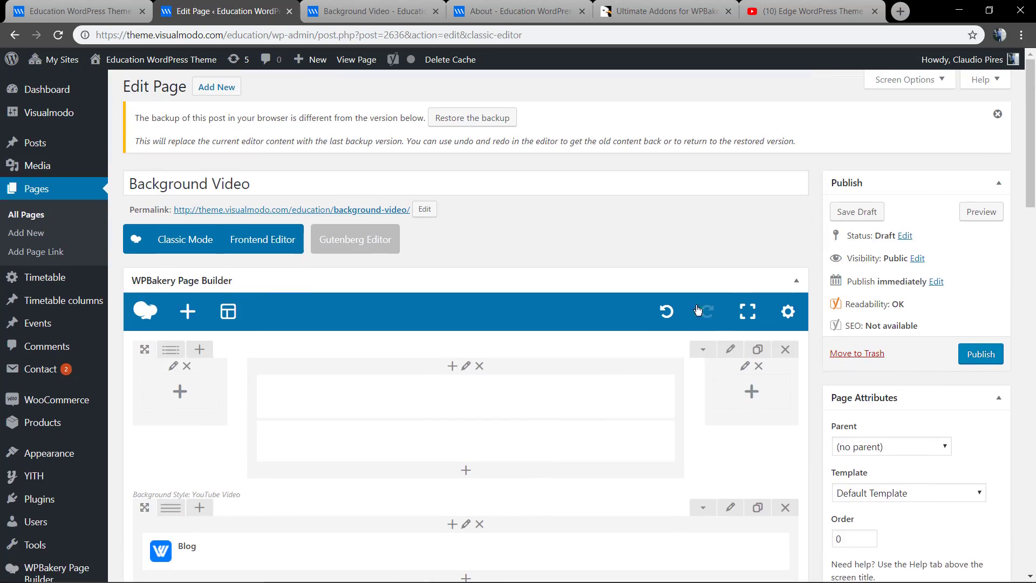
{"action": "scroll", "coordinate": [626, 314], "scroll_direction": "down", "scroll_amount": 5}
{"action": "scroll", "coordinate": [627, 314], "scroll_direction": "up", "scroll_amount": 2}
{"action": "scroll", "coordinate": [626, 314], "scroll_direction": "up", "scroll_amount": 4}
{"action": "left_click", "coordinate": [974, 215]}
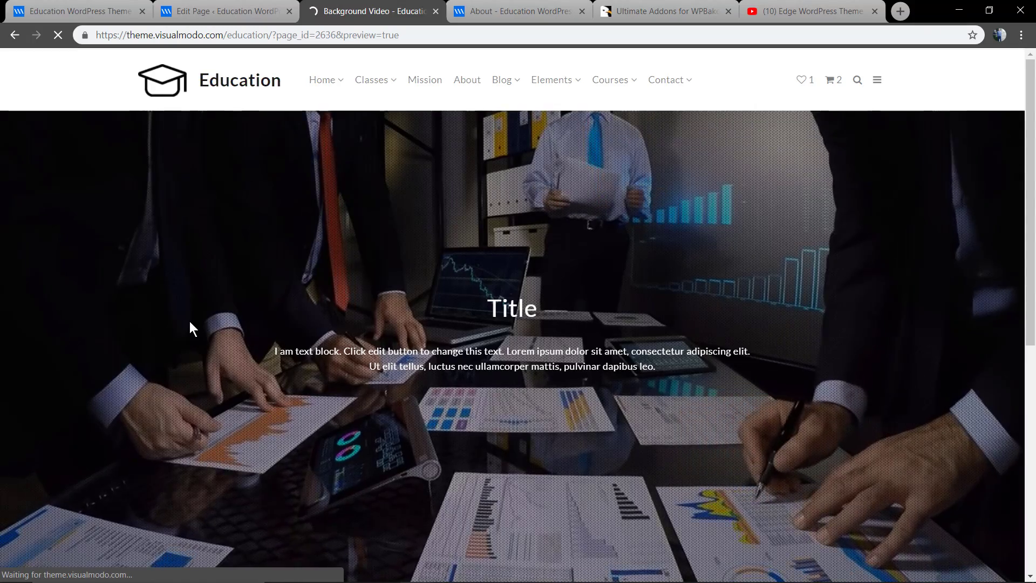
{"action": "scroll", "coordinate": [198, 323], "scroll_direction": "down", "scroll_amount": 3}
{"action": "scroll", "coordinate": [196, 327], "scroll_direction": "down", "scroll_amount": 3}
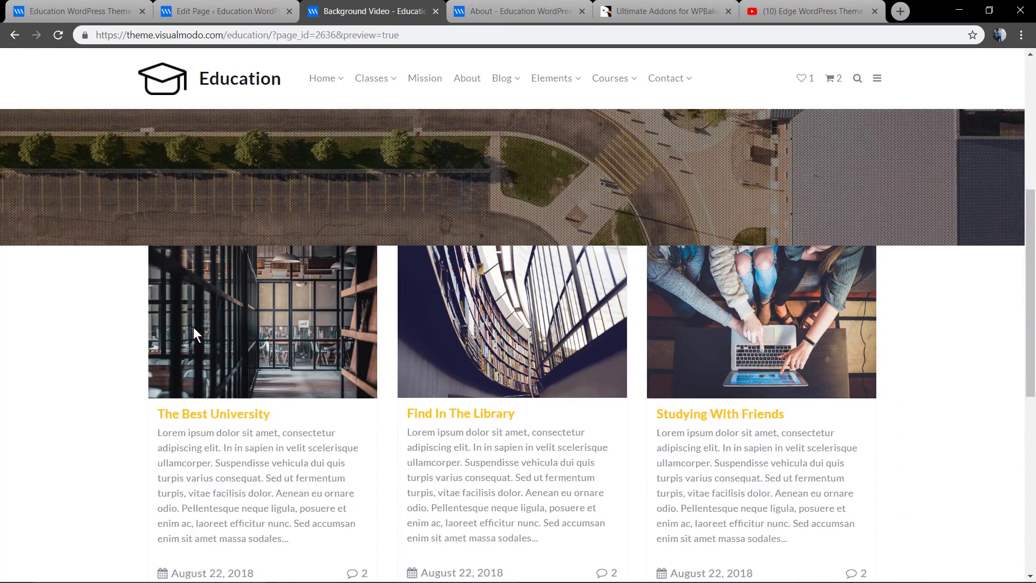
{"action": "scroll", "coordinate": [193, 327], "scroll_direction": "down", "scroll_amount": 3}
{"action": "scroll", "coordinate": [194, 328], "scroll_direction": "up", "scroll_amount": 4}
{"action": "left_click", "coordinate": [227, 11]}
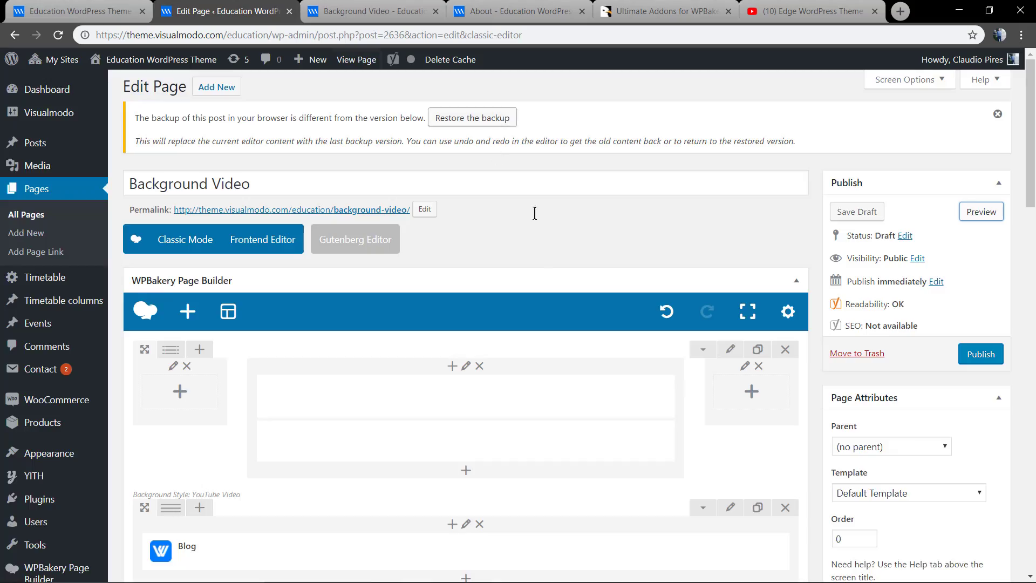
{"action": "scroll", "coordinate": [650, 331], "scroll_direction": "down", "scroll_amount": 2}
Give the blog row top padding in its spacing options and save it
{"action": "left_click", "coordinate": [731, 358]}
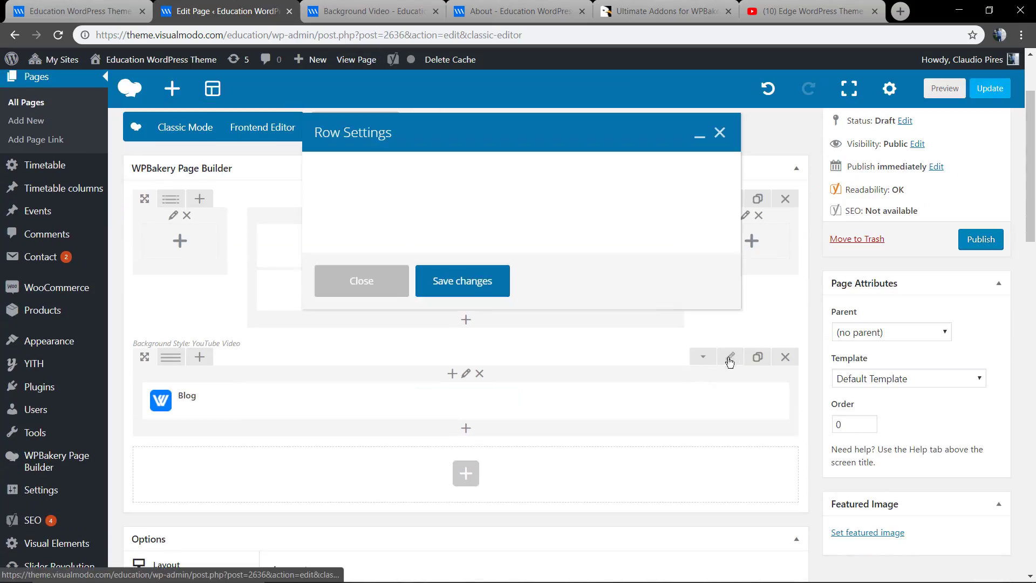
{"action": "left_click", "coordinate": [427, 173]}
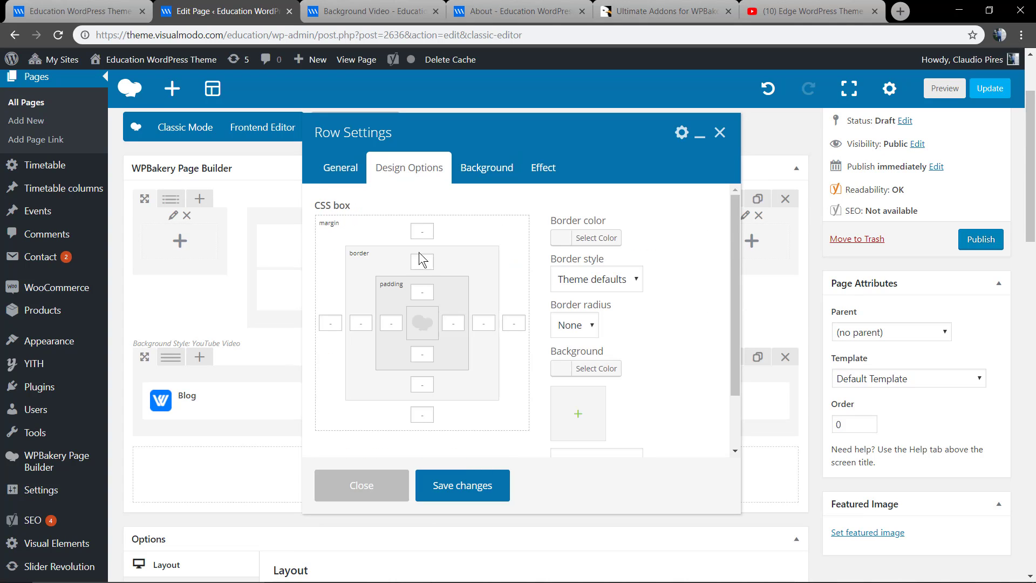
{"action": "left_click", "coordinate": [421, 290]}
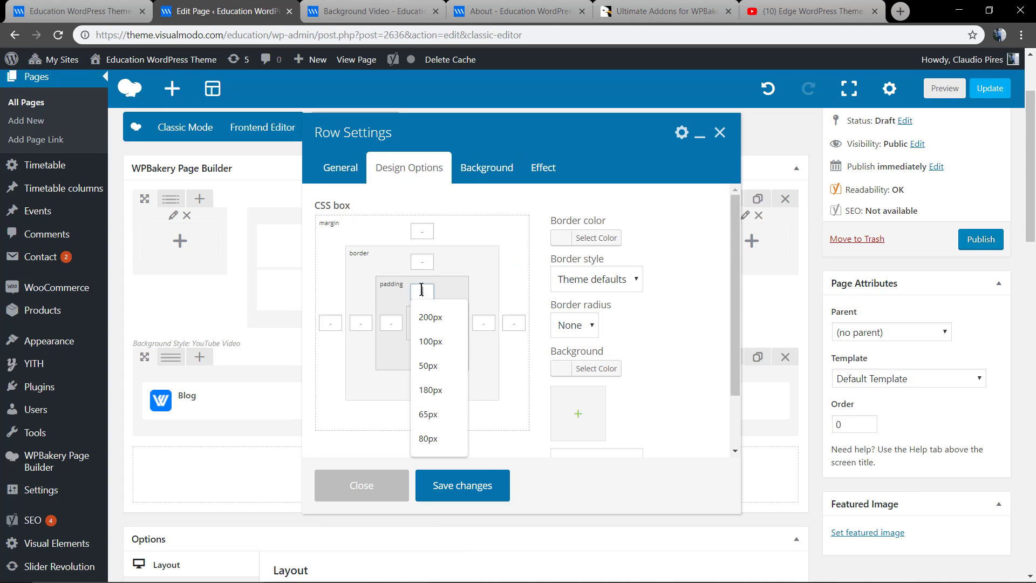
{"action": "type", "text": "50"}
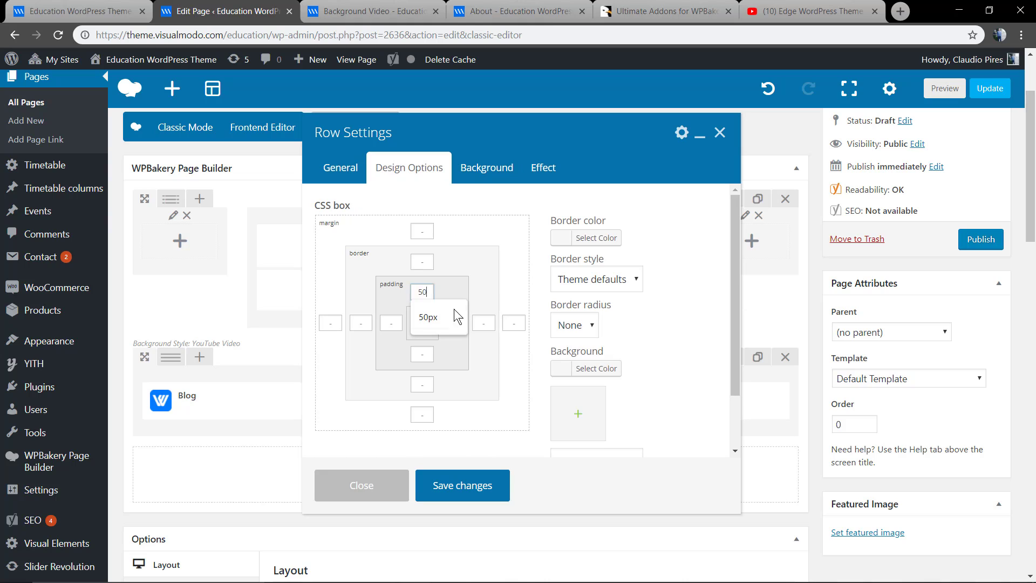
{"action": "left_click", "coordinate": [462, 484]}
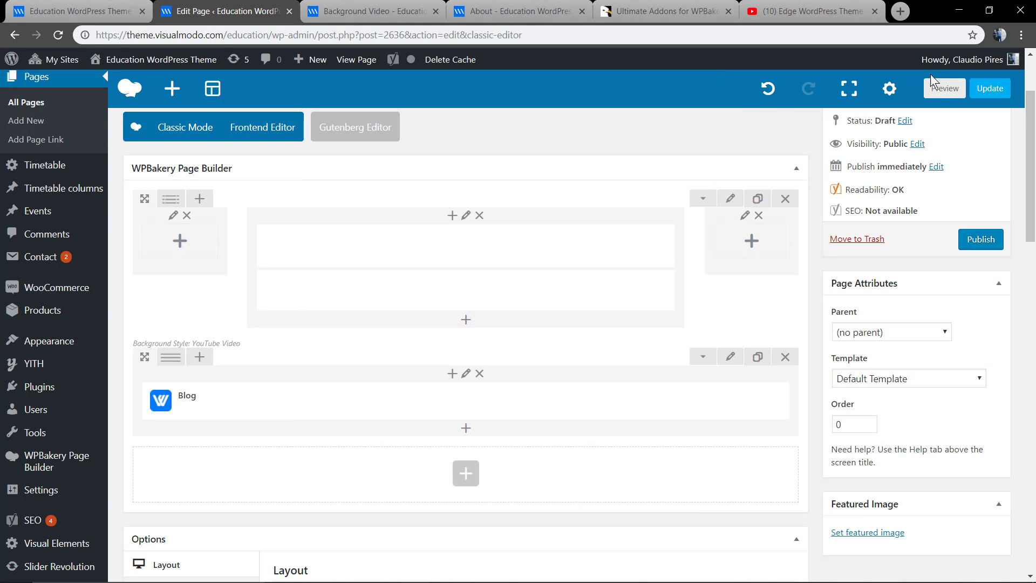
Check the new spacing in the preview, then open the live-site preview
{"action": "left_click", "coordinate": [372, 11]}
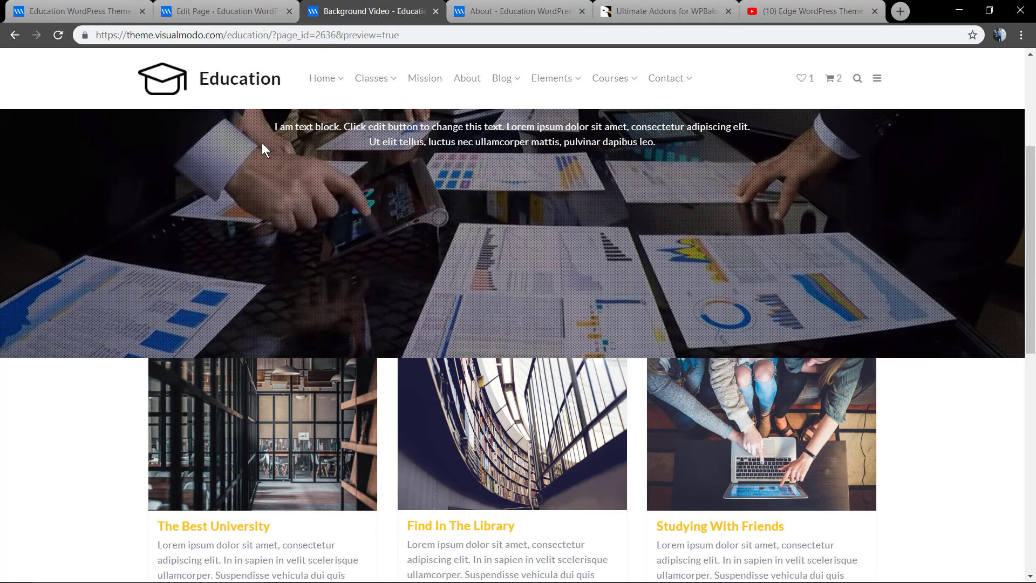
{"action": "left_click", "coordinate": [227, 11]}
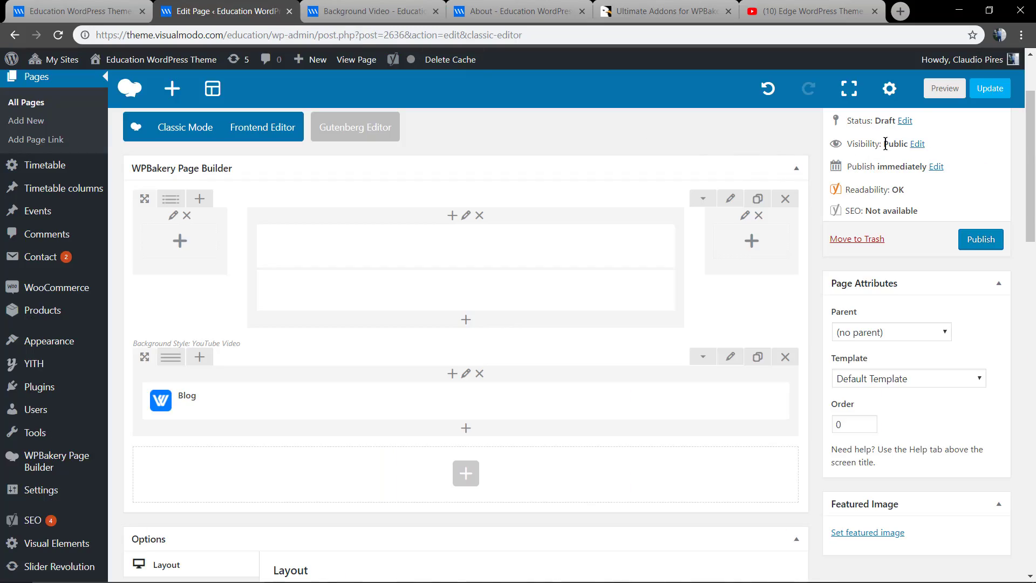
{"action": "left_click", "coordinate": [938, 90]}
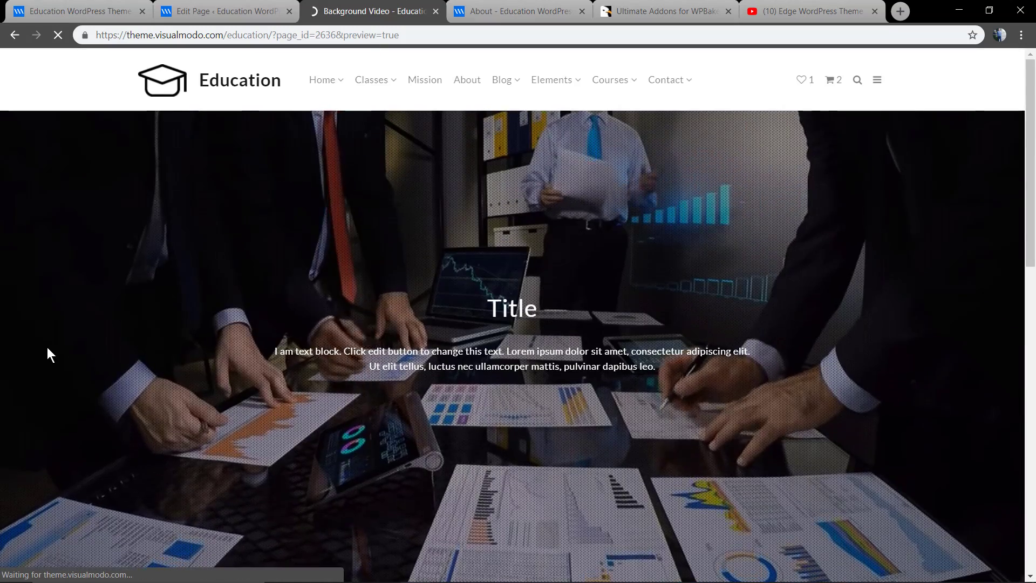
{"action": "scroll", "coordinate": [77, 374], "scroll_direction": "down", "scroll_amount": 5}
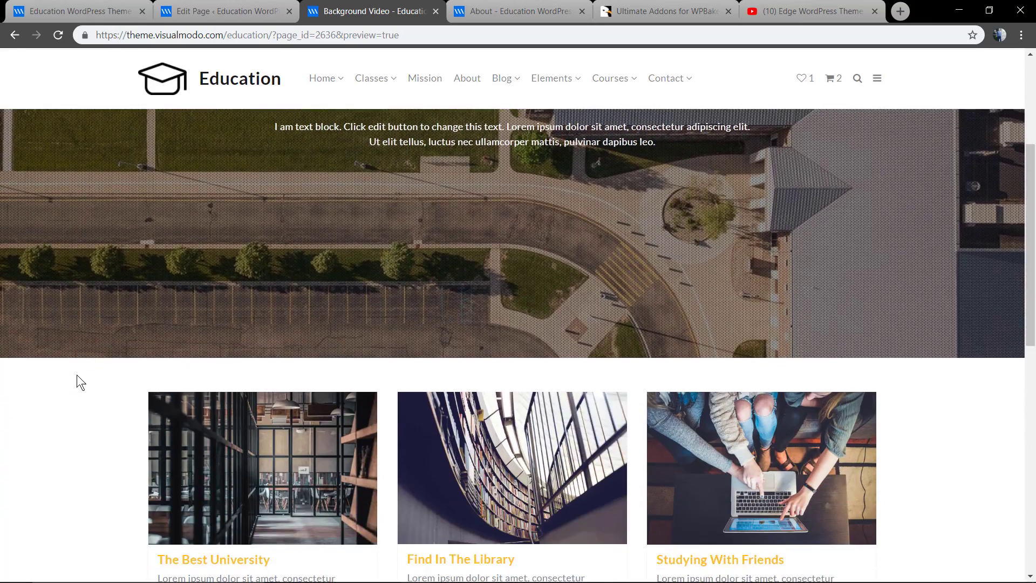
{"action": "scroll", "coordinate": [77, 375], "scroll_direction": "down", "scroll_amount": 3}
{"action": "scroll", "coordinate": [77, 375], "scroll_direction": "down", "scroll_amount": 3}
{"action": "scroll", "coordinate": [77, 375], "scroll_direction": "down", "scroll_amount": 3}
{"action": "scroll", "coordinate": [77, 375], "scroll_direction": "up", "scroll_amount": 2}
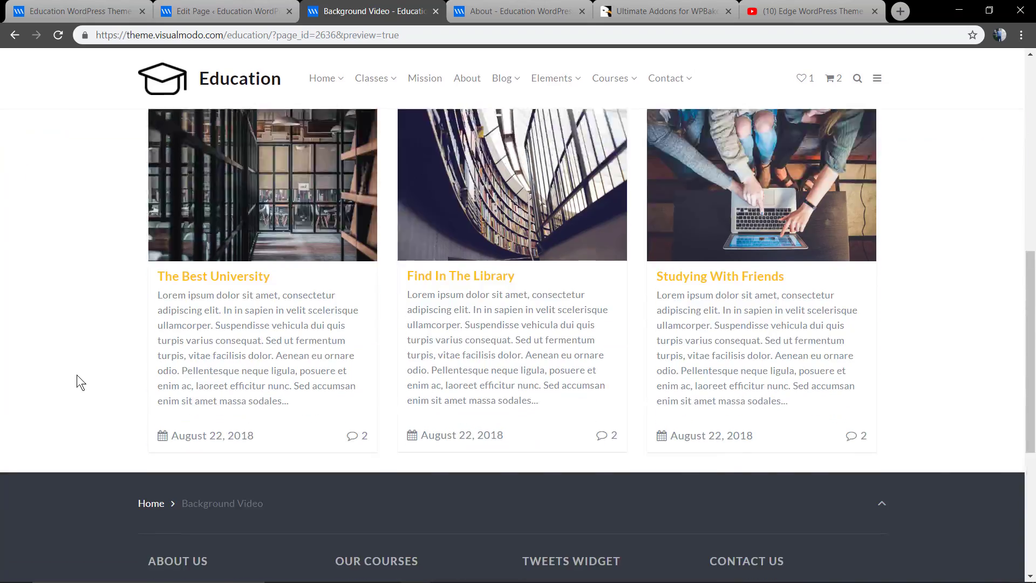
{"action": "scroll", "coordinate": [76, 375], "scroll_direction": "up", "scroll_amount": 5}
{"action": "scroll", "coordinate": [77, 374], "scroll_direction": "up", "scroll_amount": 4}
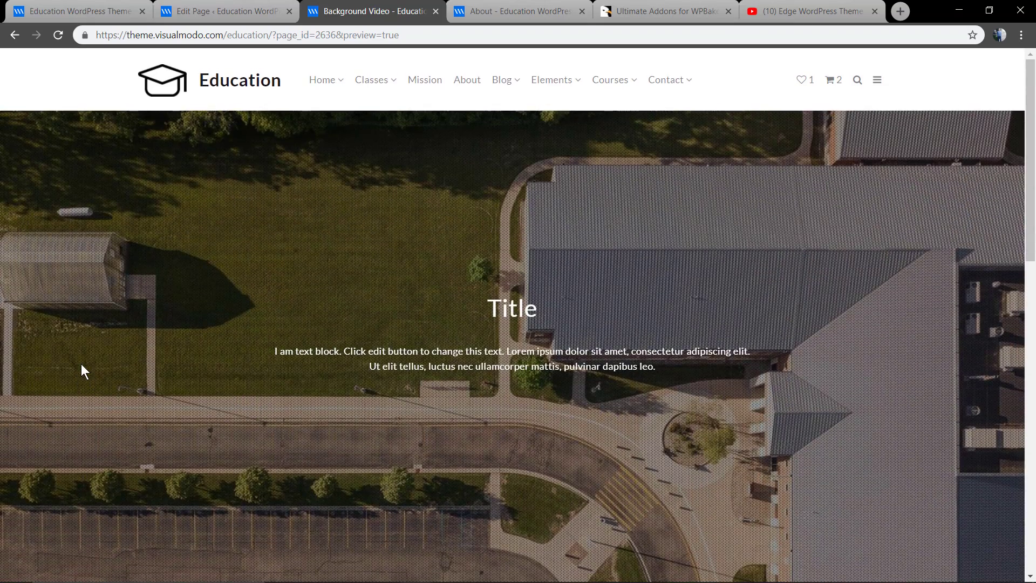
Add a Button element to the header's content column labelled 'Click'
{"action": "left_click", "coordinate": [223, 11]}
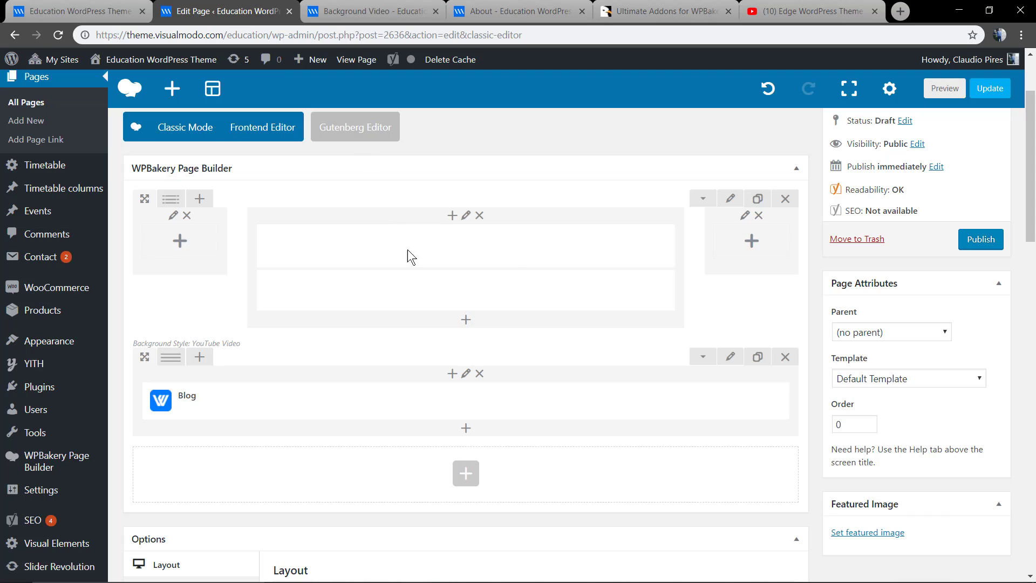
{"action": "left_click", "coordinate": [467, 323]}
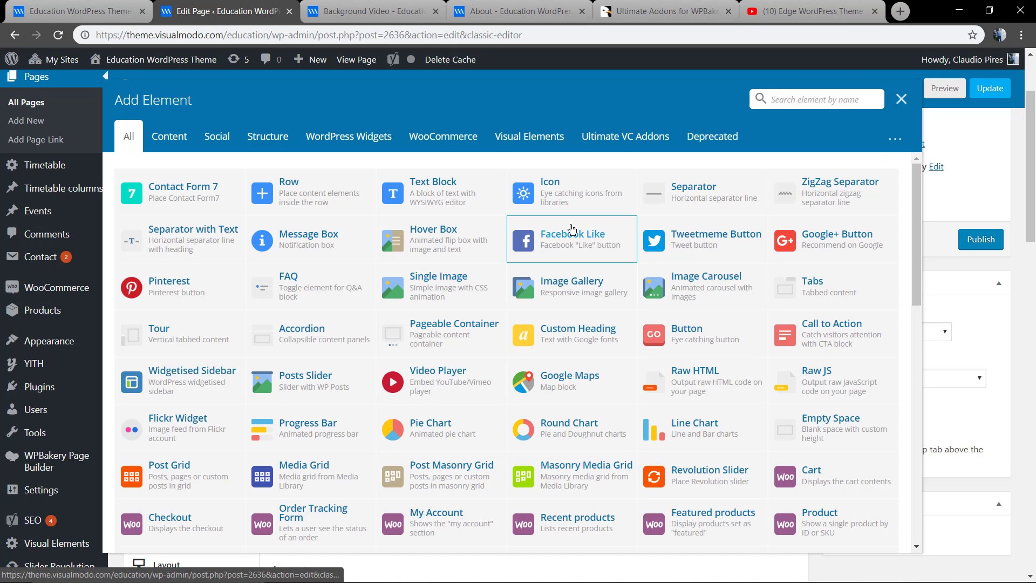
{"action": "left_click", "coordinate": [696, 342]}
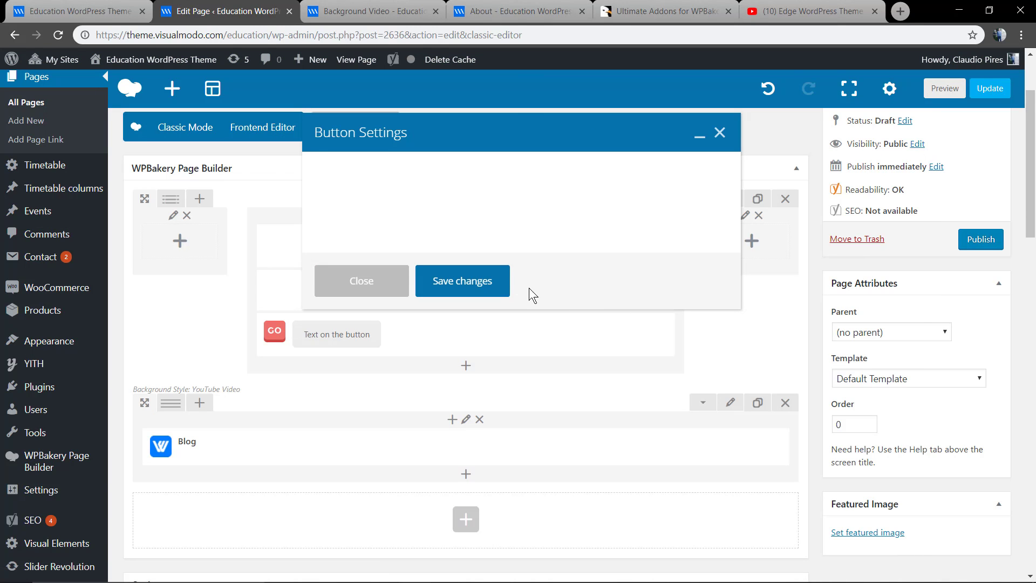
{"action": "triple_click", "coordinate": [399, 230]}
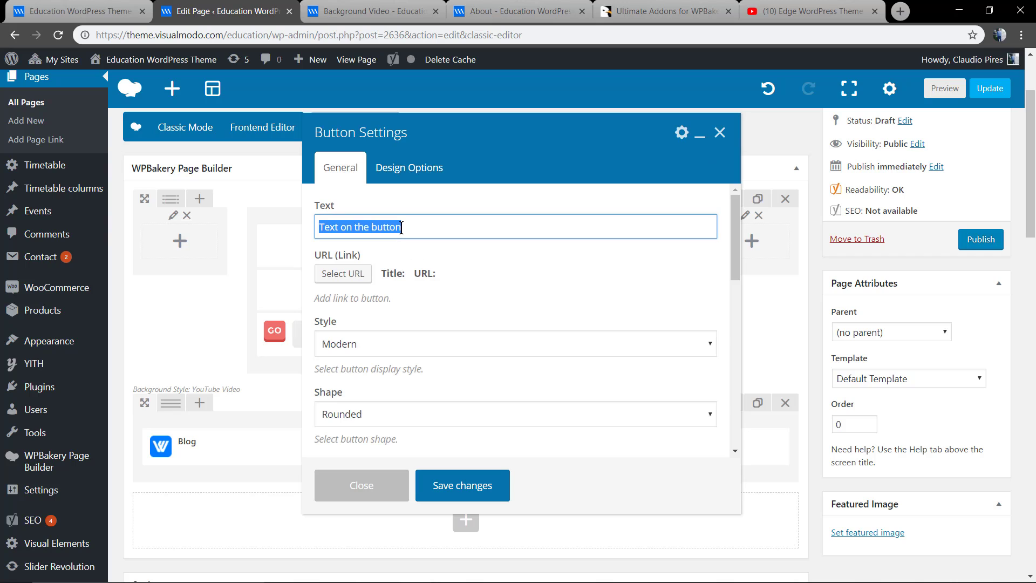
{"action": "type", "text": "Click"}
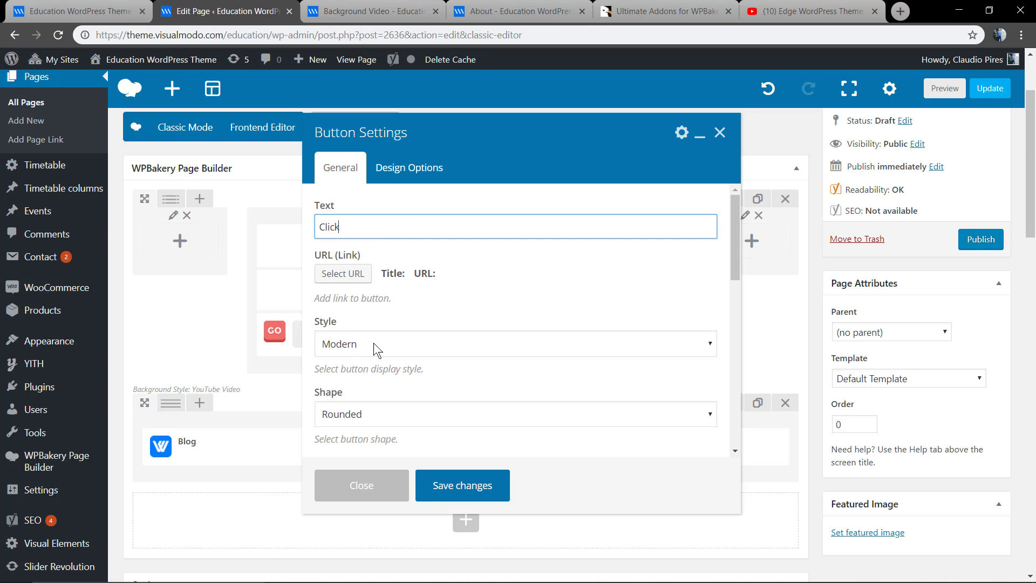
{"action": "left_click", "coordinate": [374, 412]}
{"action": "scroll", "coordinate": [408, 396], "scroll_direction": "down", "scroll_amount": 2}
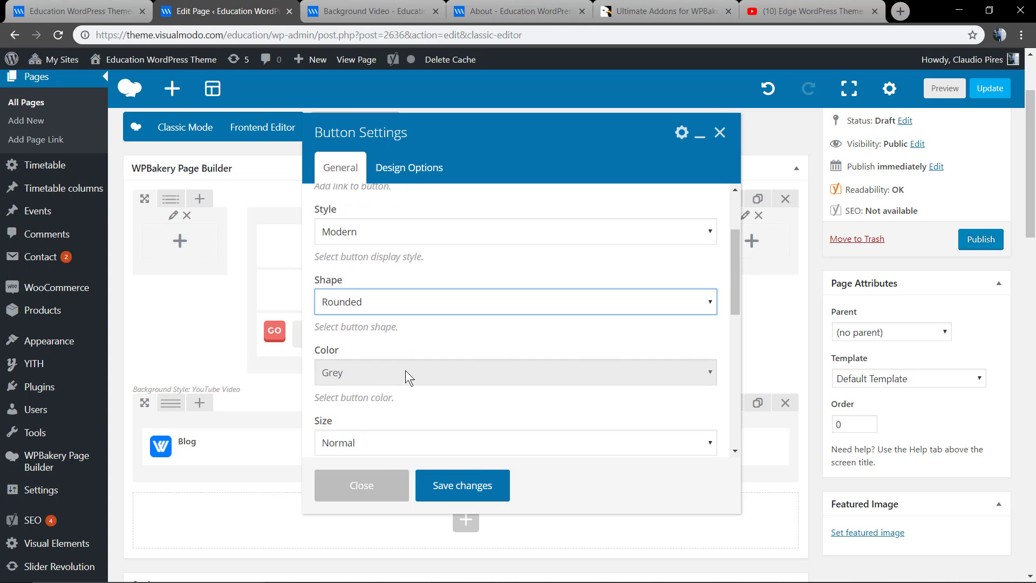
Make the button white, normal size and centred, then save and preview it
{"action": "left_click", "coordinate": [406, 369]}
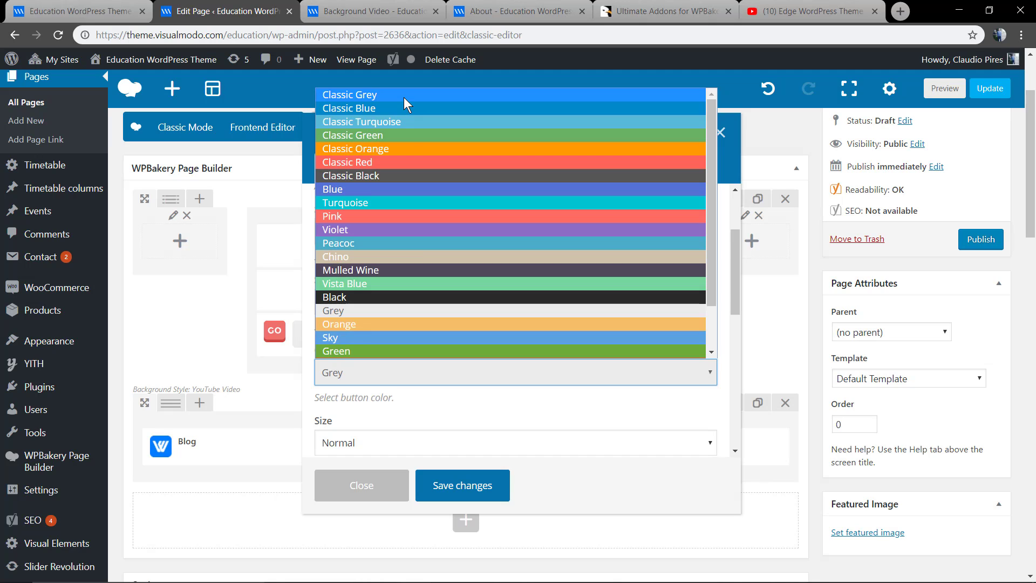
{"action": "scroll", "coordinate": [426, 209], "scroll_direction": "down", "scroll_amount": 2}
{"action": "left_click", "coordinate": [386, 350]}
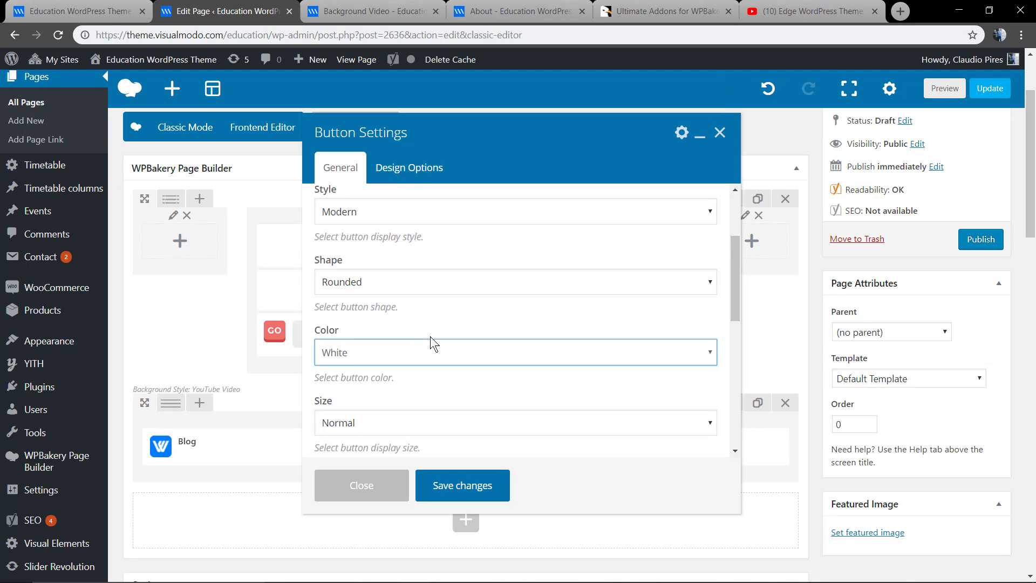
{"action": "scroll", "coordinate": [430, 335], "scroll_direction": "down", "scroll_amount": 1}
{"action": "left_click", "coordinate": [380, 329]}
{"action": "left_click", "coordinate": [389, 367]}
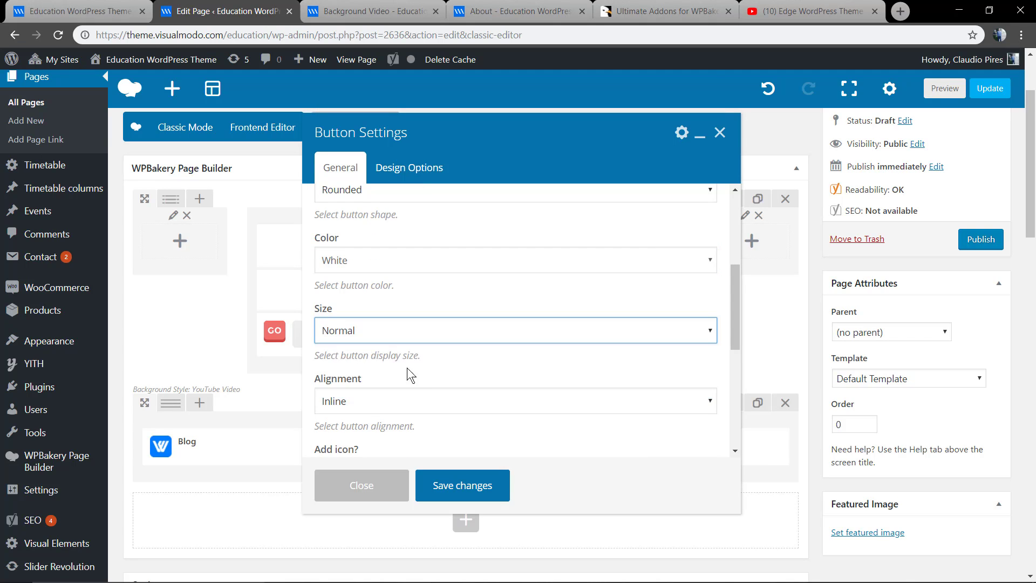
{"action": "scroll", "coordinate": [408, 368], "scroll_direction": "down", "scroll_amount": 2}
{"action": "left_click", "coordinate": [388, 289]}
{"action": "left_click", "coordinate": [382, 348]}
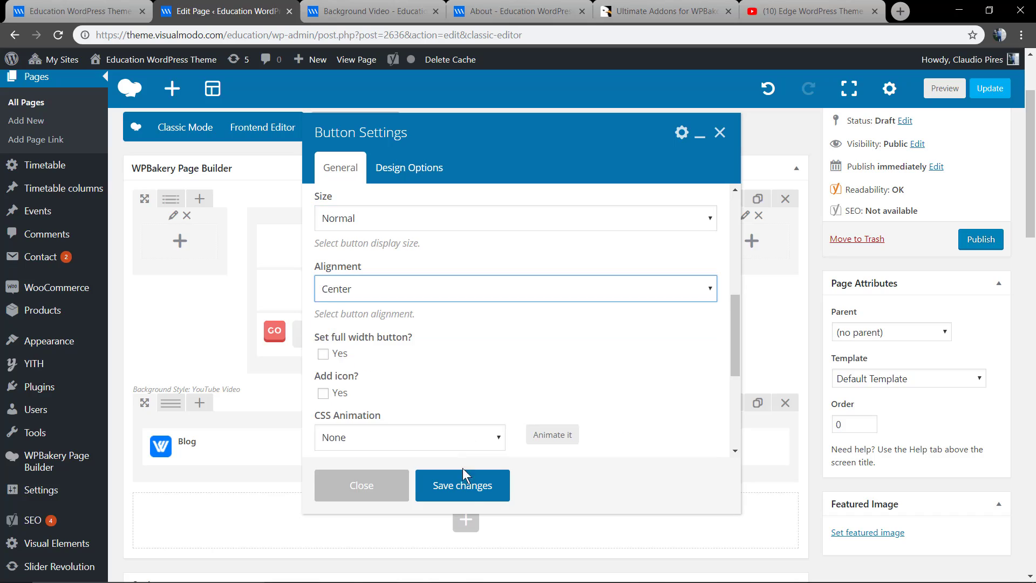
{"action": "left_click", "coordinate": [464, 484]}
{"action": "left_click", "coordinate": [944, 89]}
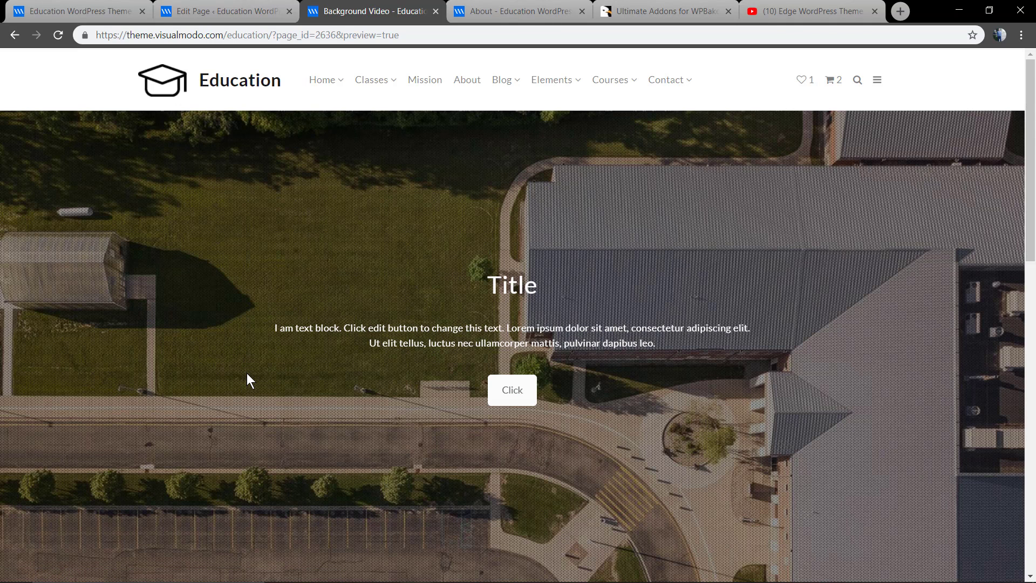
Add an Icon element with the Font Awesome heart to the content column
{"action": "left_click", "coordinate": [266, 10]}
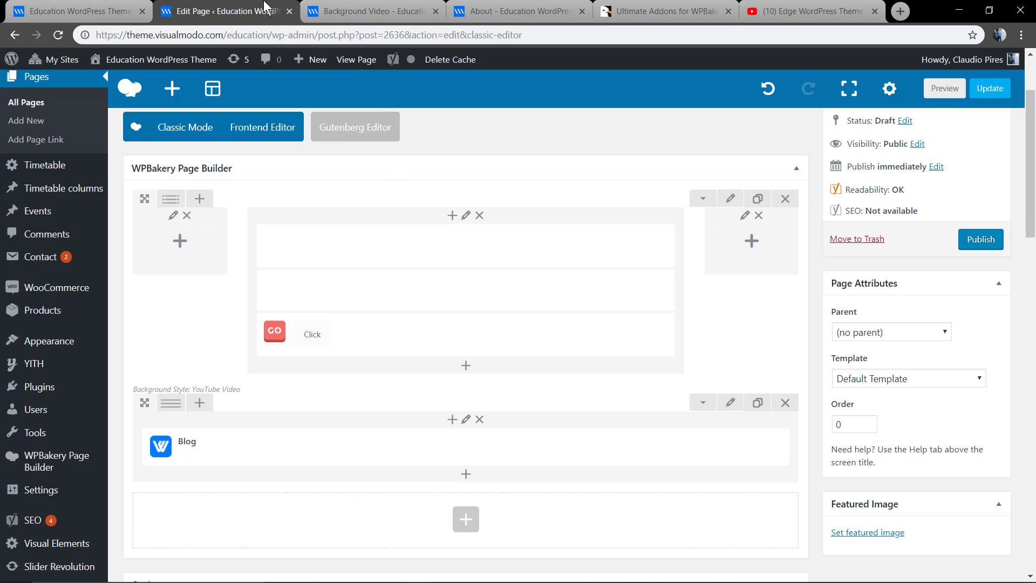
{"action": "left_click", "coordinate": [451, 217]}
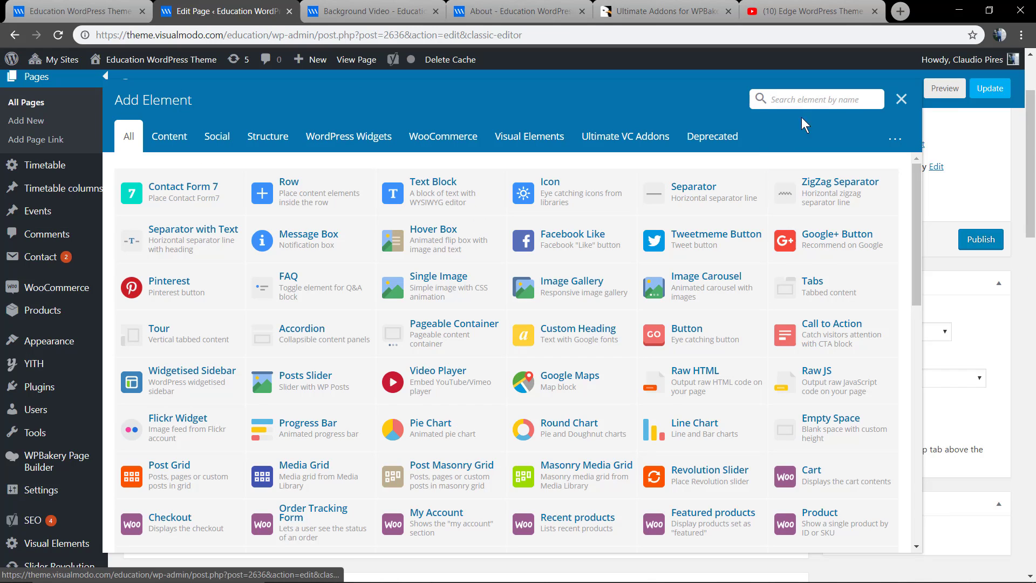
{"action": "type", "text": "ico"}
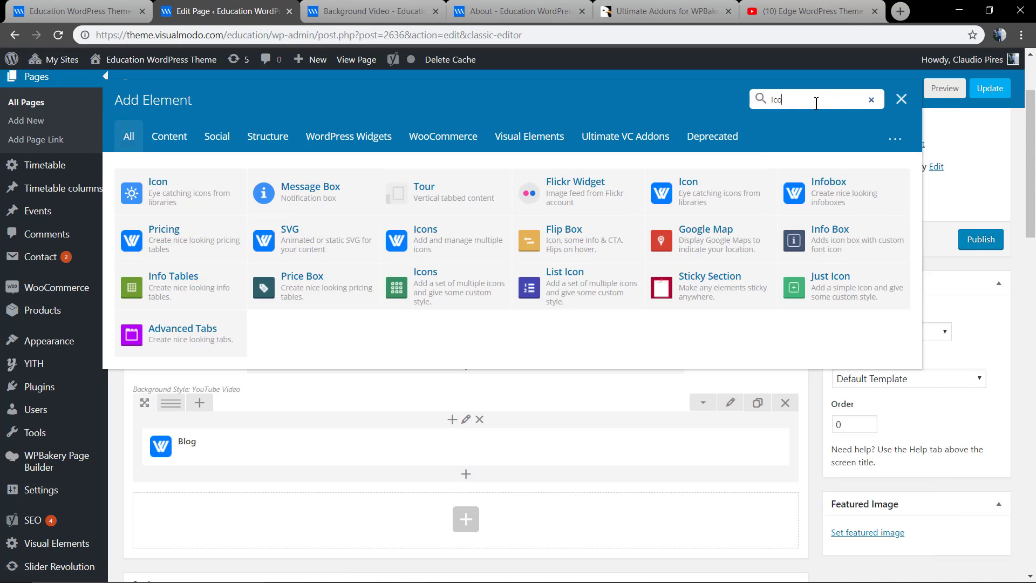
{"action": "type", "text": "n"}
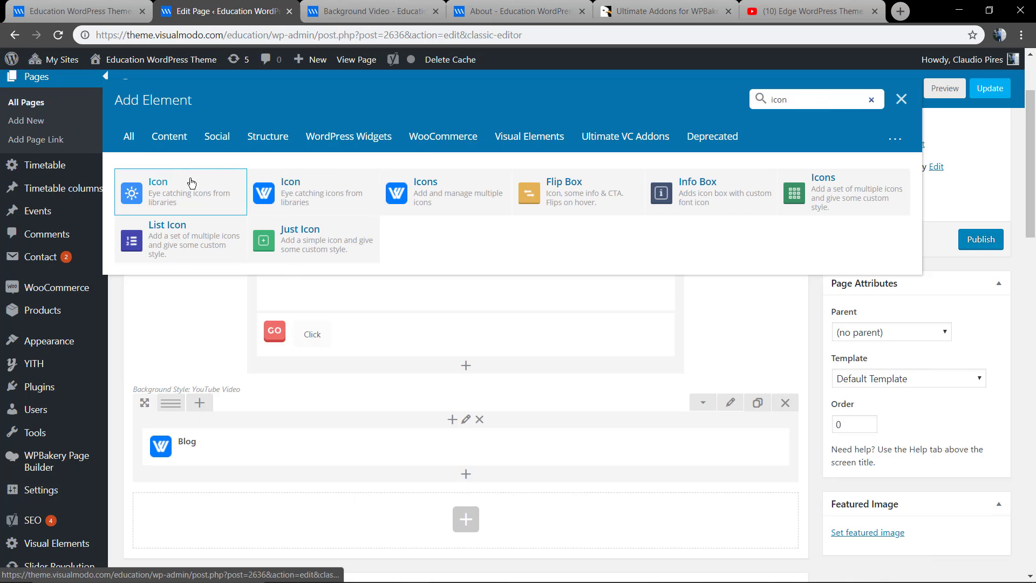
{"action": "left_click", "coordinate": [192, 183]}
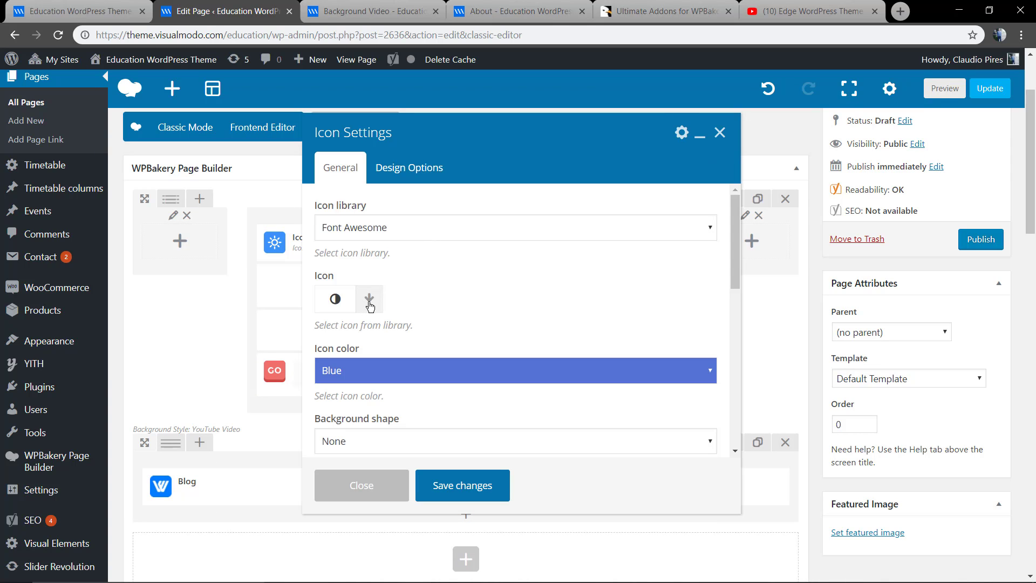
{"action": "left_click", "coordinate": [370, 301]}
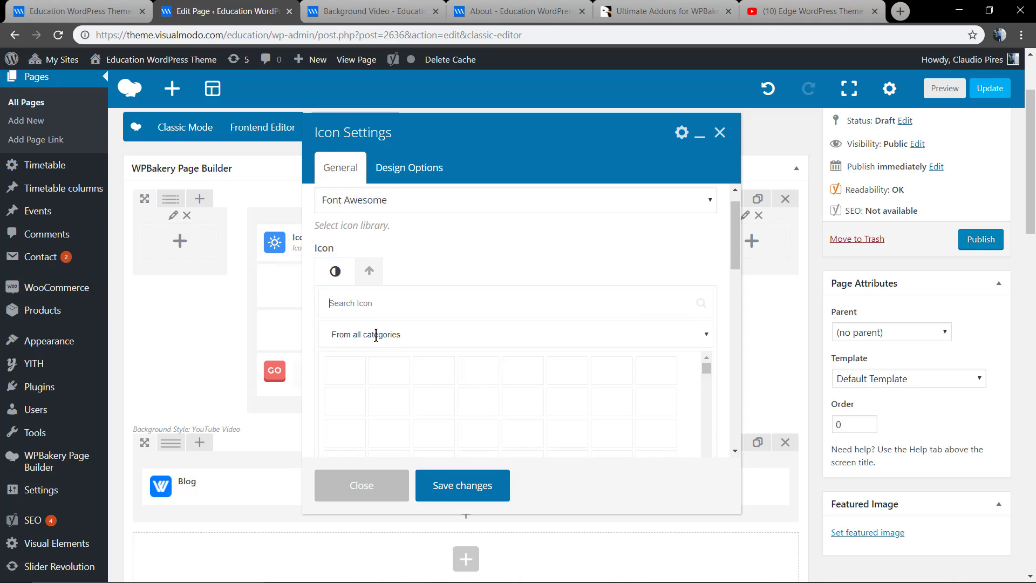
{"action": "scroll", "coordinate": [374, 334], "scroll_direction": "down", "scroll_amount": 1}
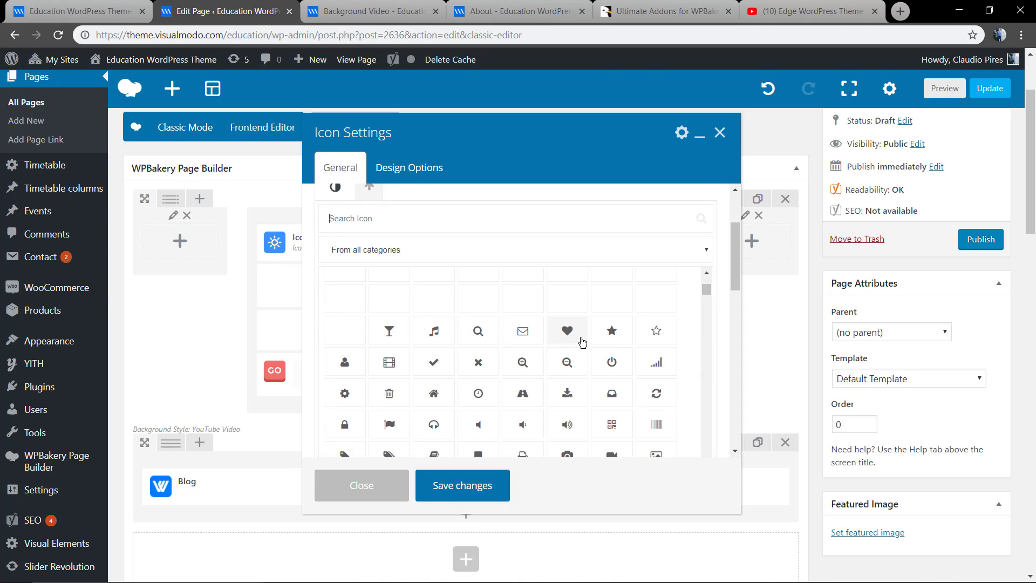
{"action": "left_click", "coordinate": [567, 330]}
Set the heart icon colour to white, centre it, and save
{"action": "left_click", "coordinate": [516, 258]}
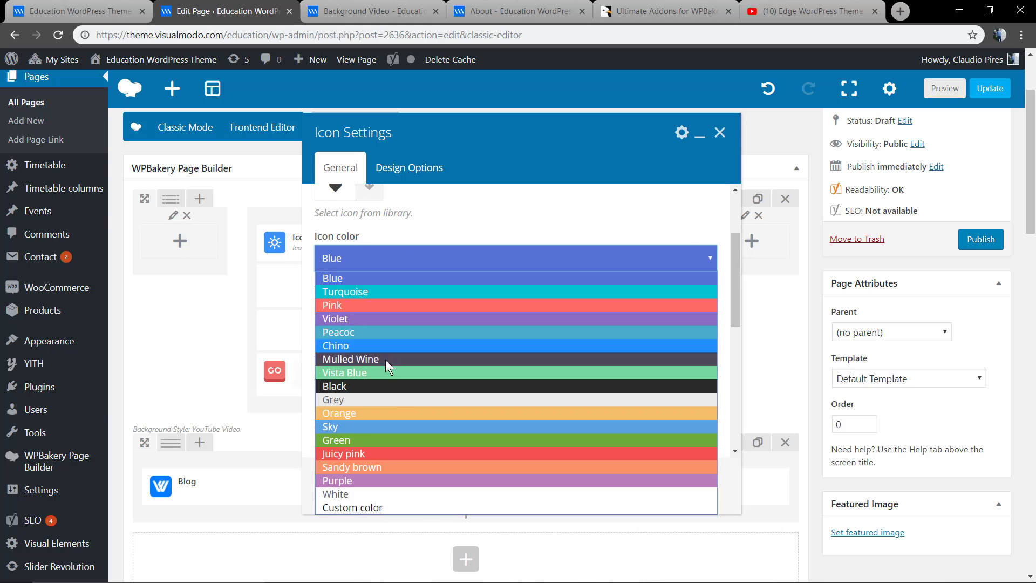
{"action": "left_click", "coordinate": [393, 493]}
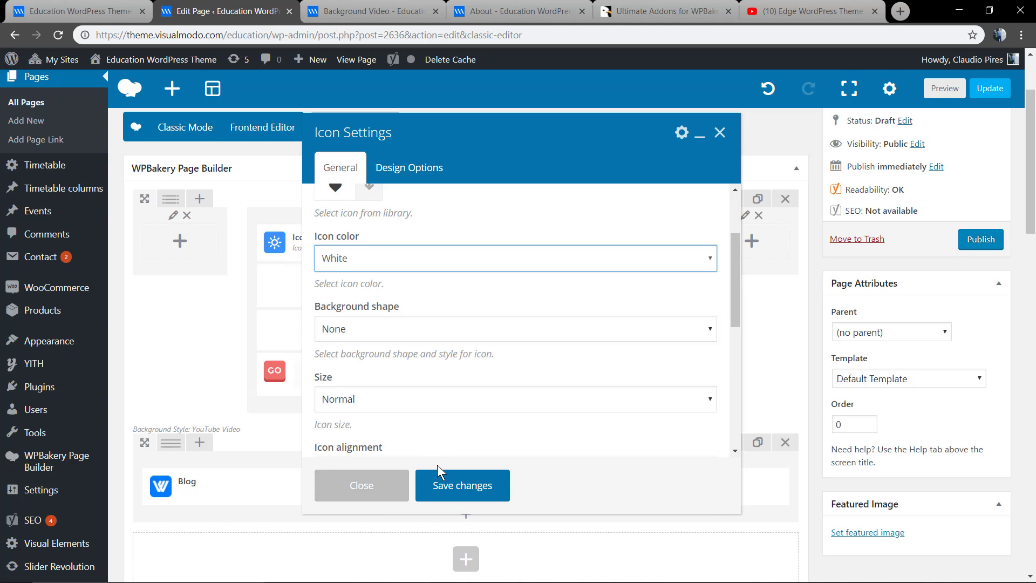
{"action": "scroll", "coordinate": [400, 394], "scroll_direction": "down", "scroll_amount": 2}
{"action": "left_click", "coordinate": [383, 358]}
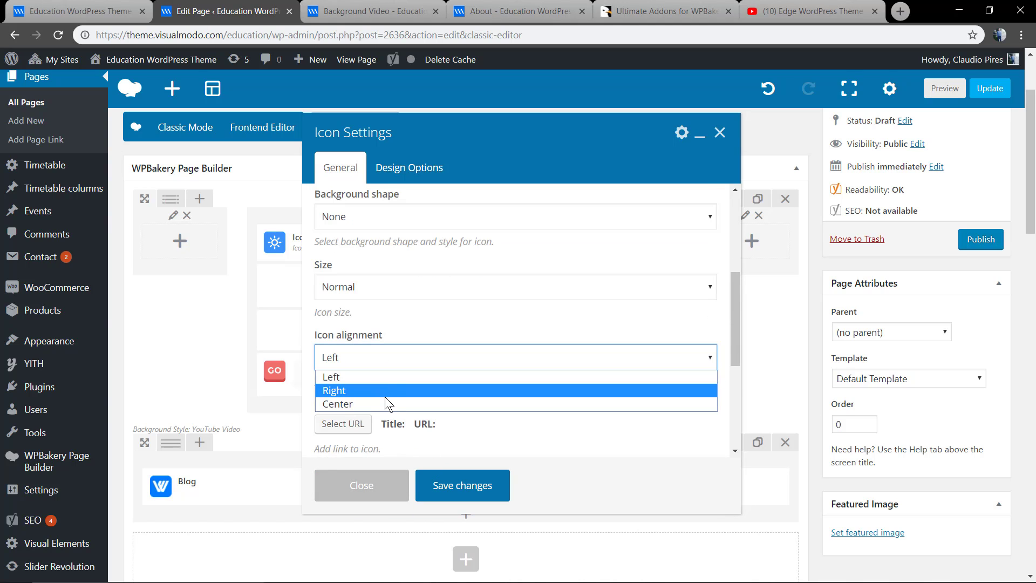
{"action": "left_click", "coordinate": [385, 403]}
{"action": "left_click", "coordinate": [462, 484]}
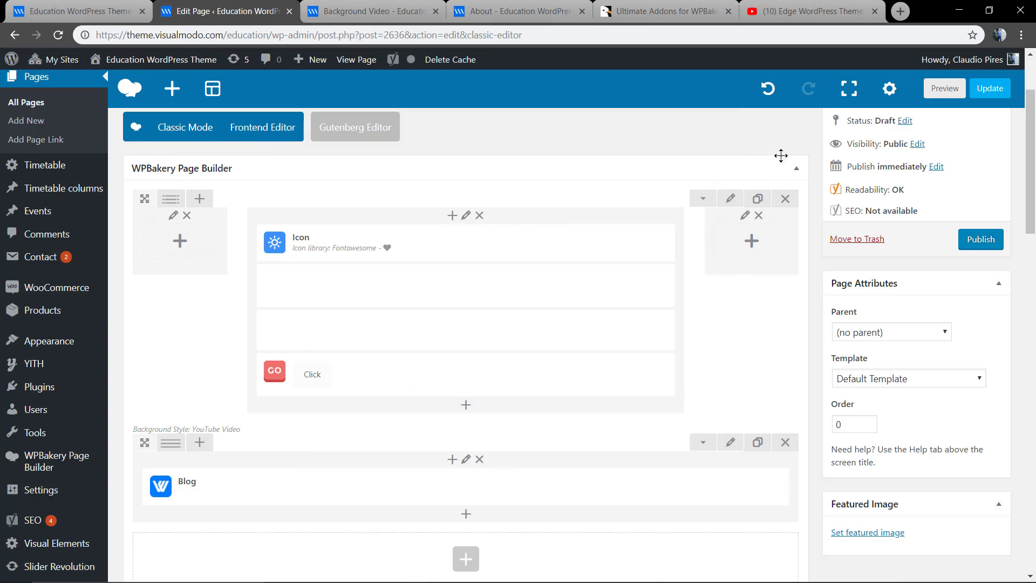
Preview the page to see the white heart icon and Click button over the video
{"action": "left_click", "coordinate": [939, 89]}
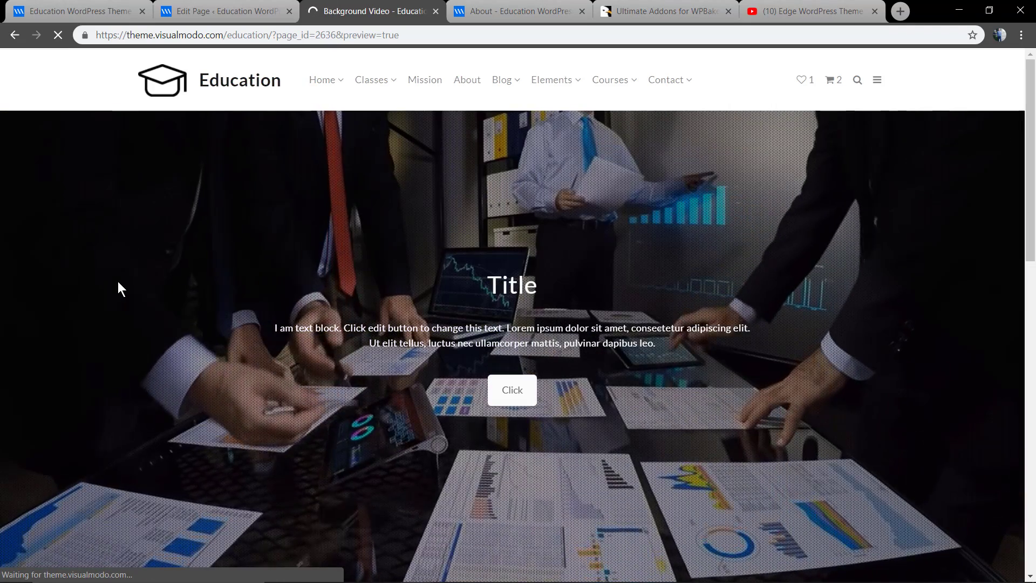